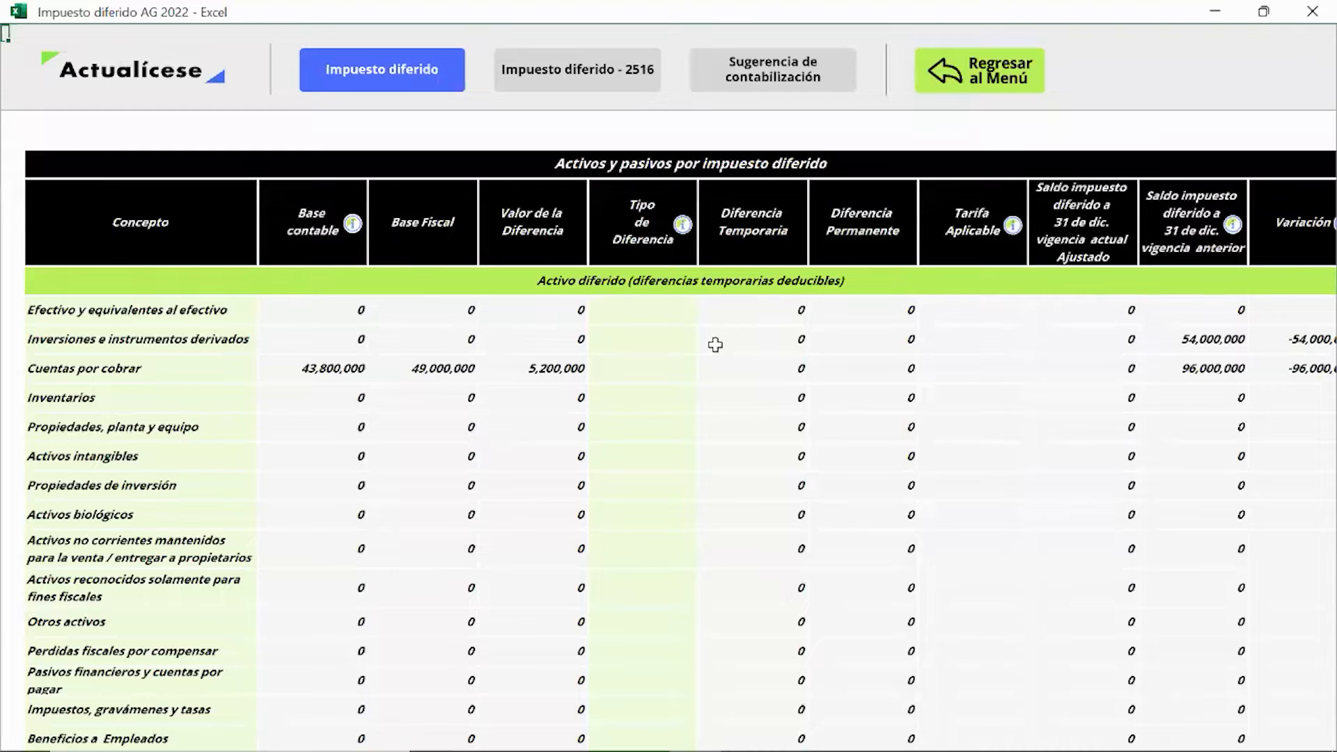
- Dismiss the help notes about the applicable rate and the type of difference on the Impuesto diferido sheet
scroll(716, 345, "right", 3)
scroll(715, 345, "left", 3)
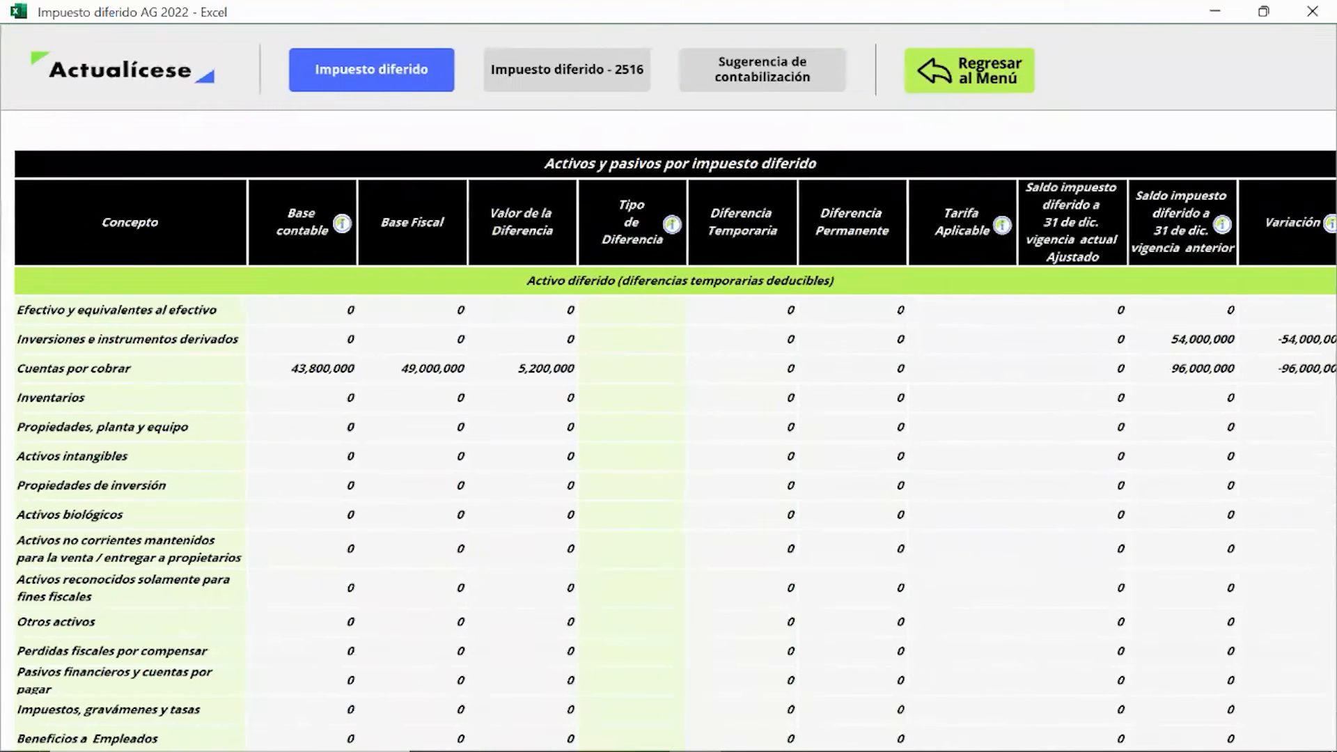
scroll(716, 345, "down", 15)
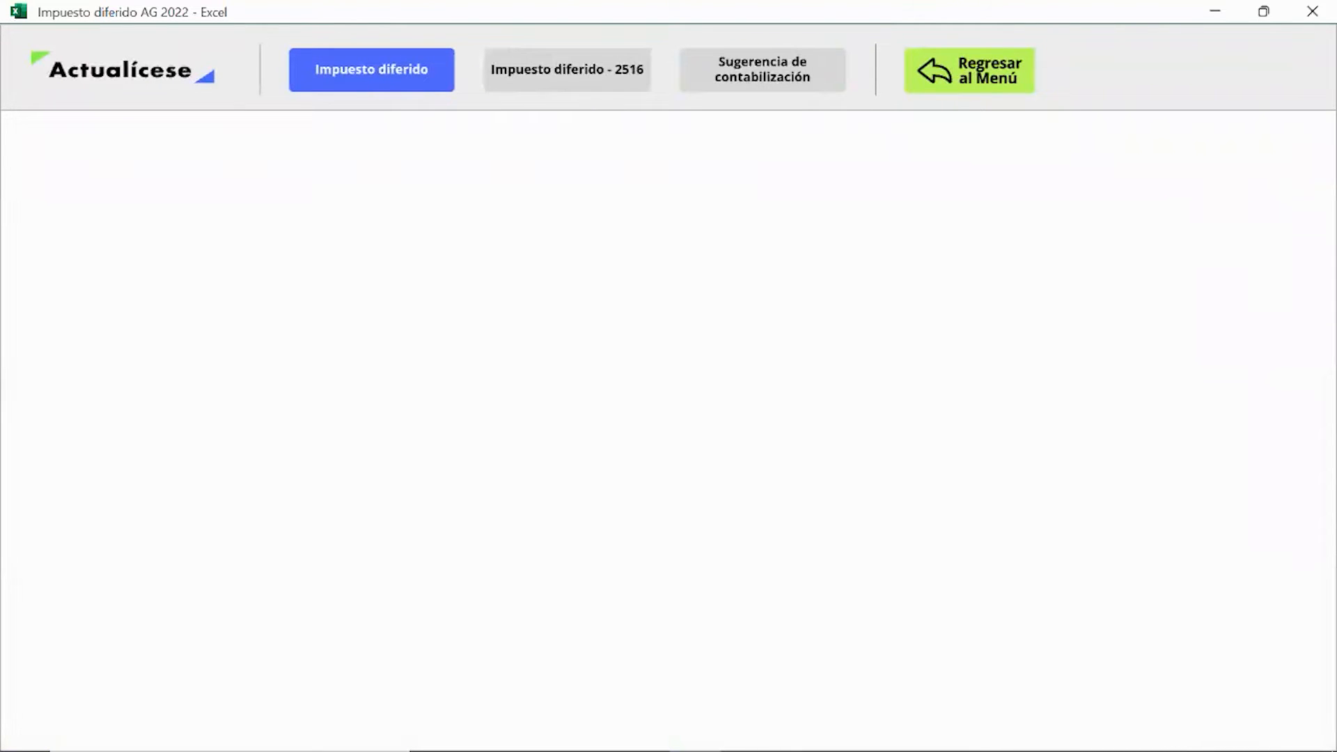
left_click(970, 71)
left_click(674, 278)
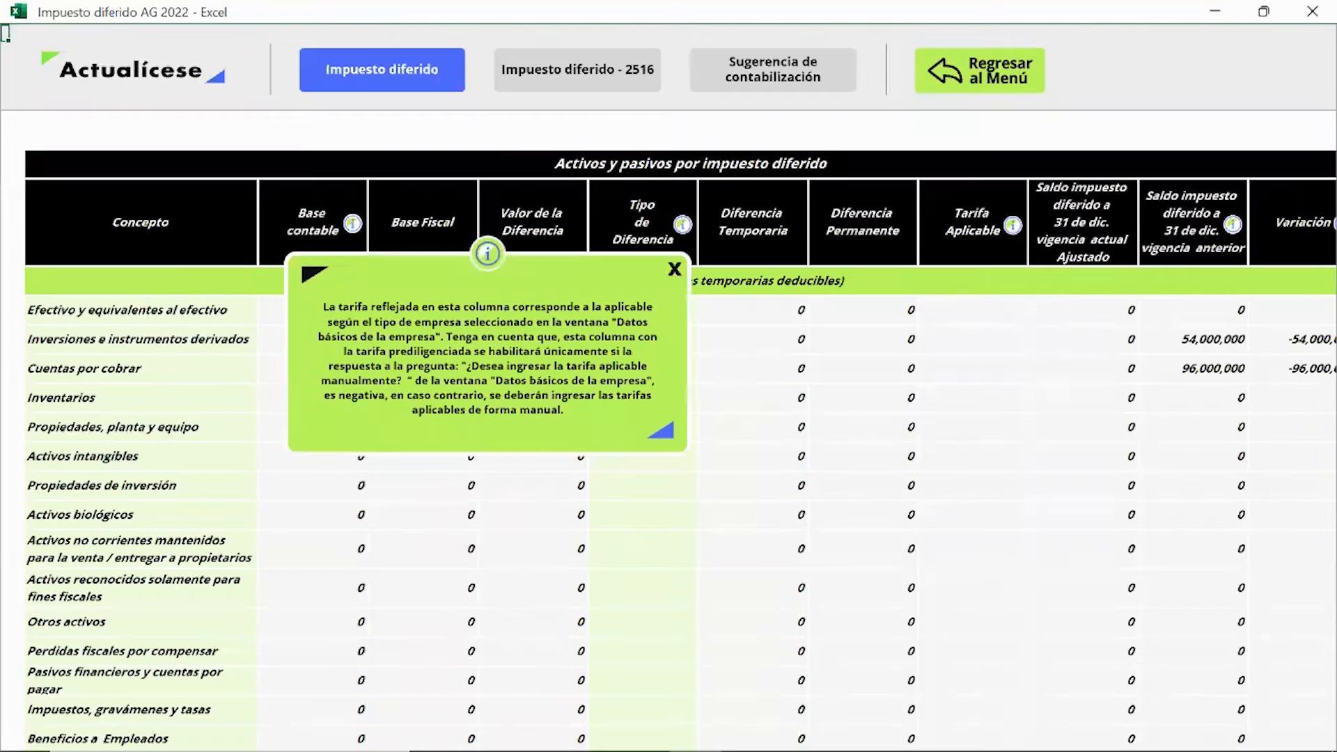
left_click(674, 278)
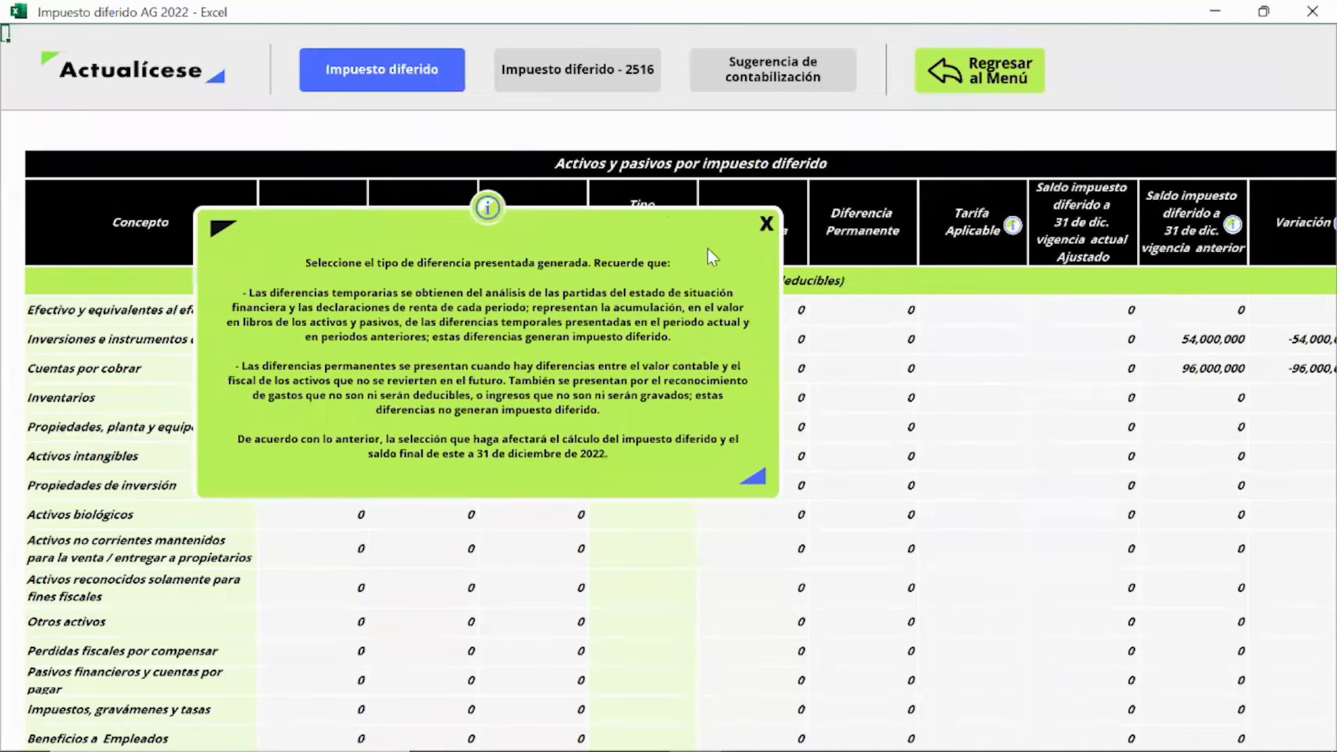
left_click(763, 226)
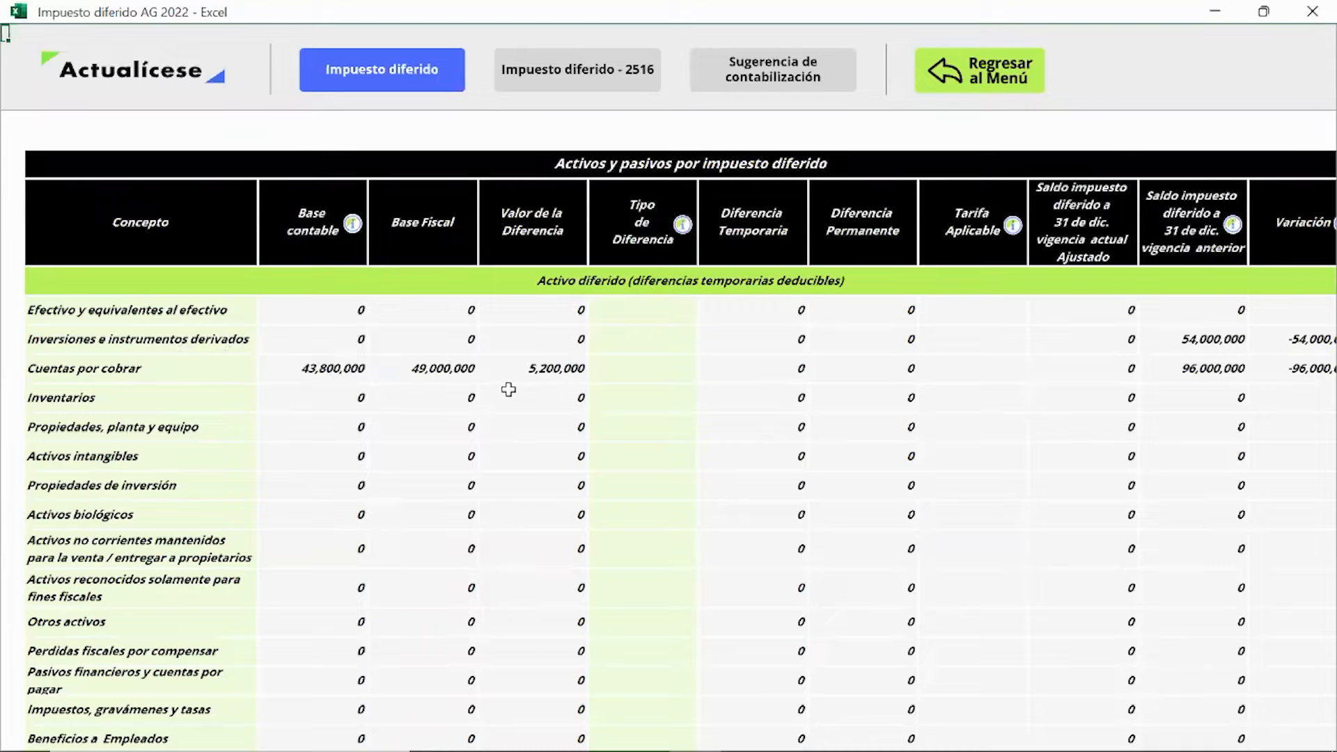
- Set the type of difference for Cuentas por cobrar to Permanente
left_click(660, 362)
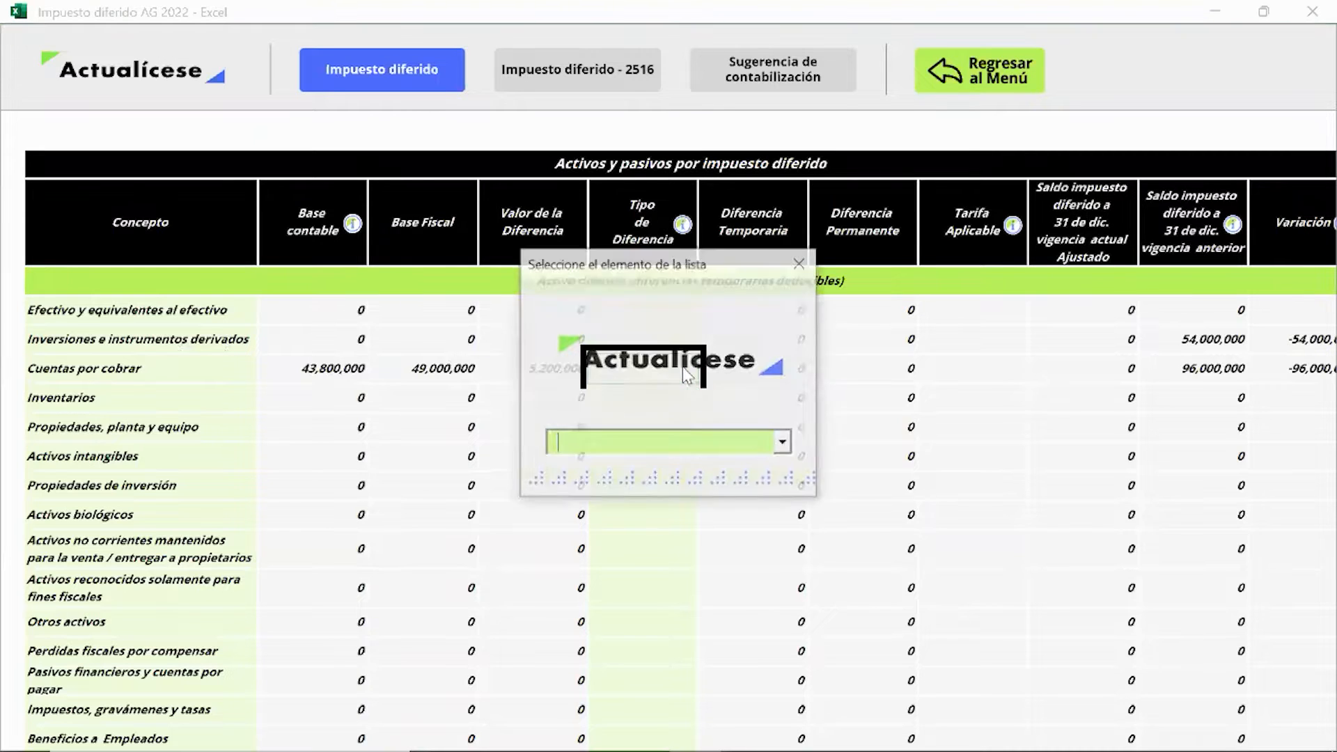
left_click(785, 444)
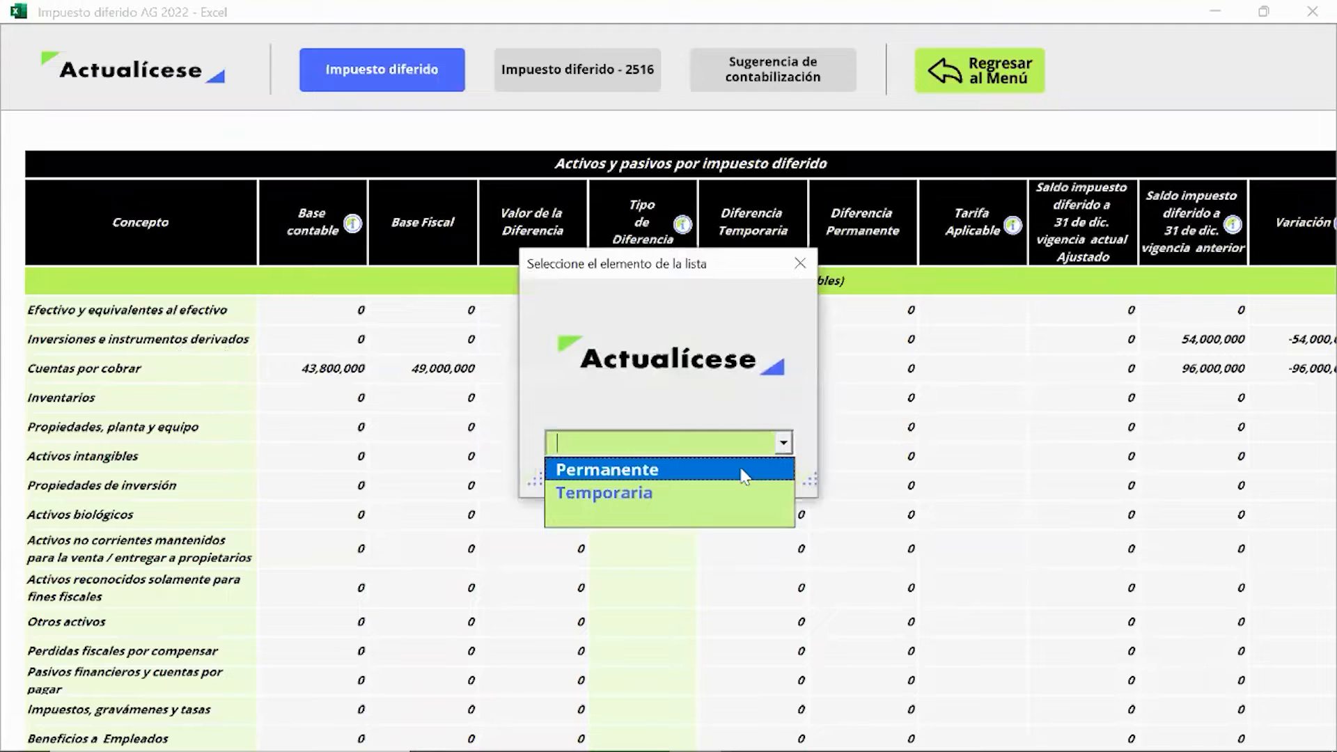
left_click(741, 469)
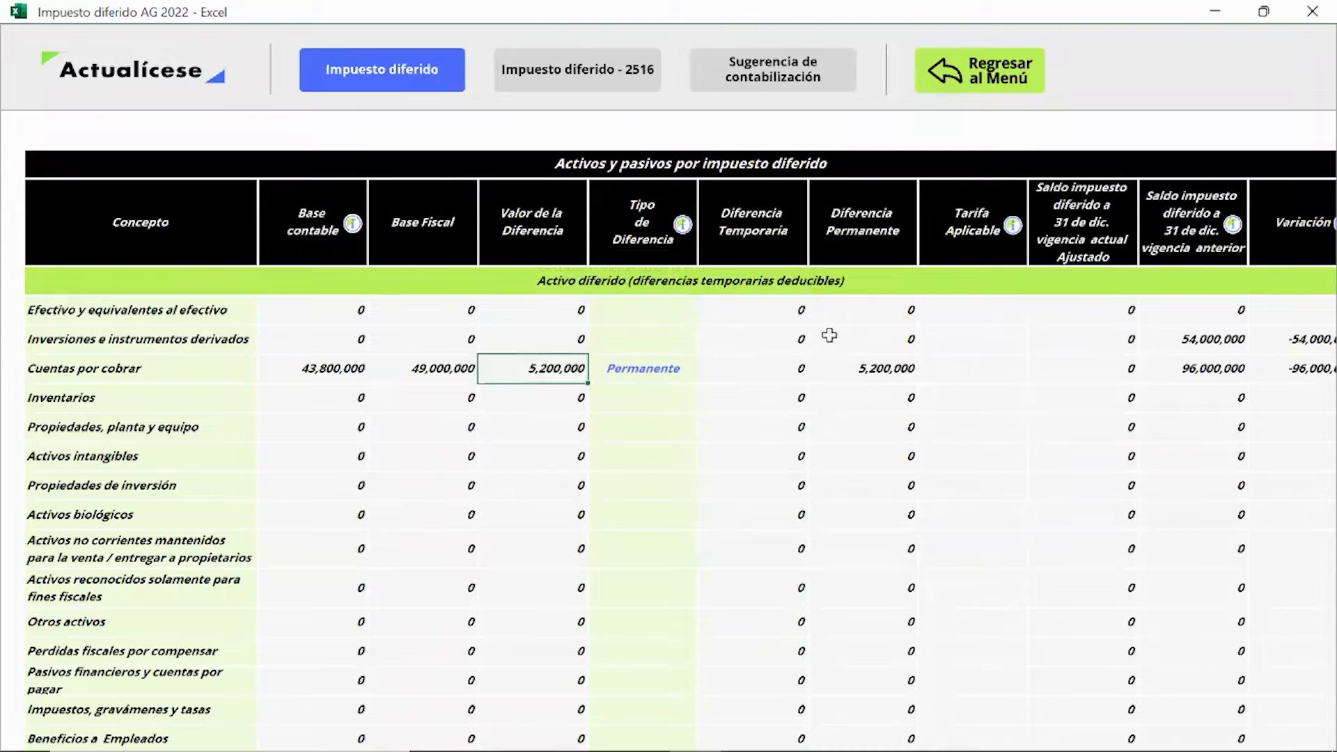
- Change the type of difference for Cuentas por cobrar to Temporaria and check its applicable rate
left_click(667, 370)
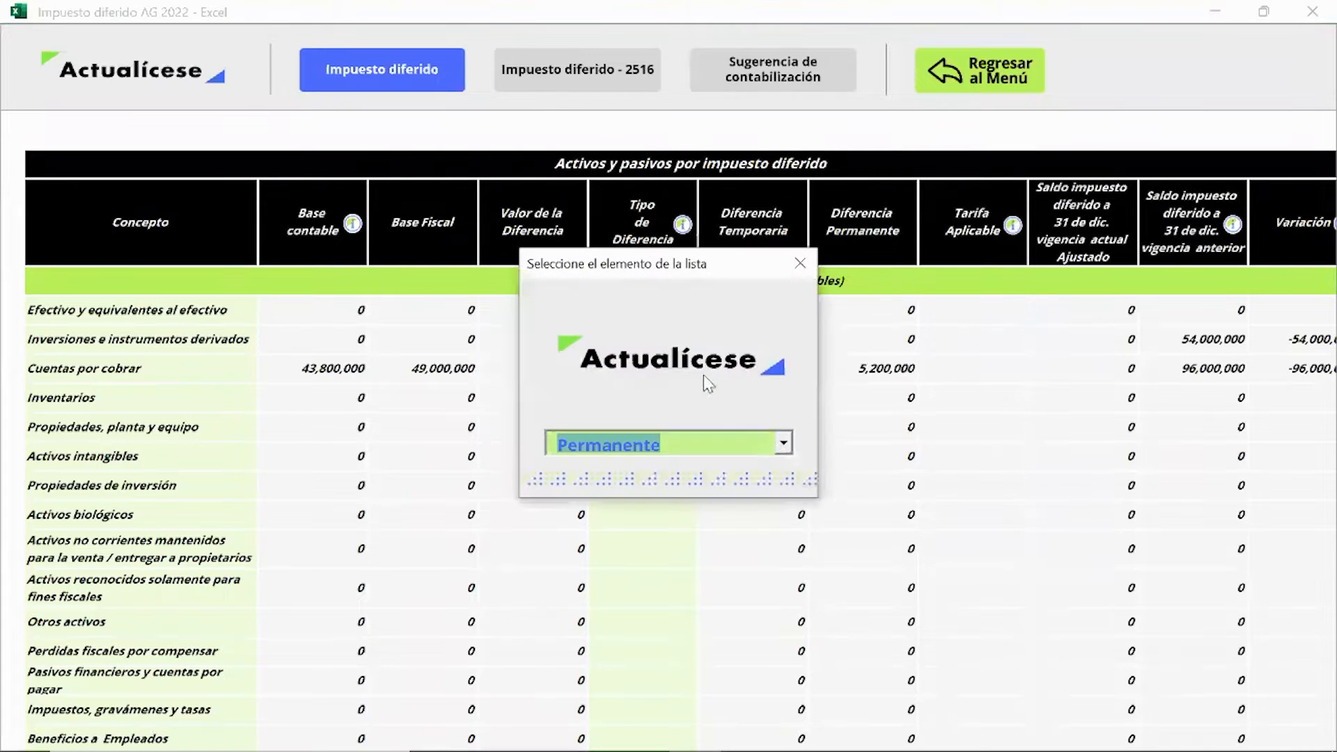
left_click(784, 443)
left_click(756, 492)
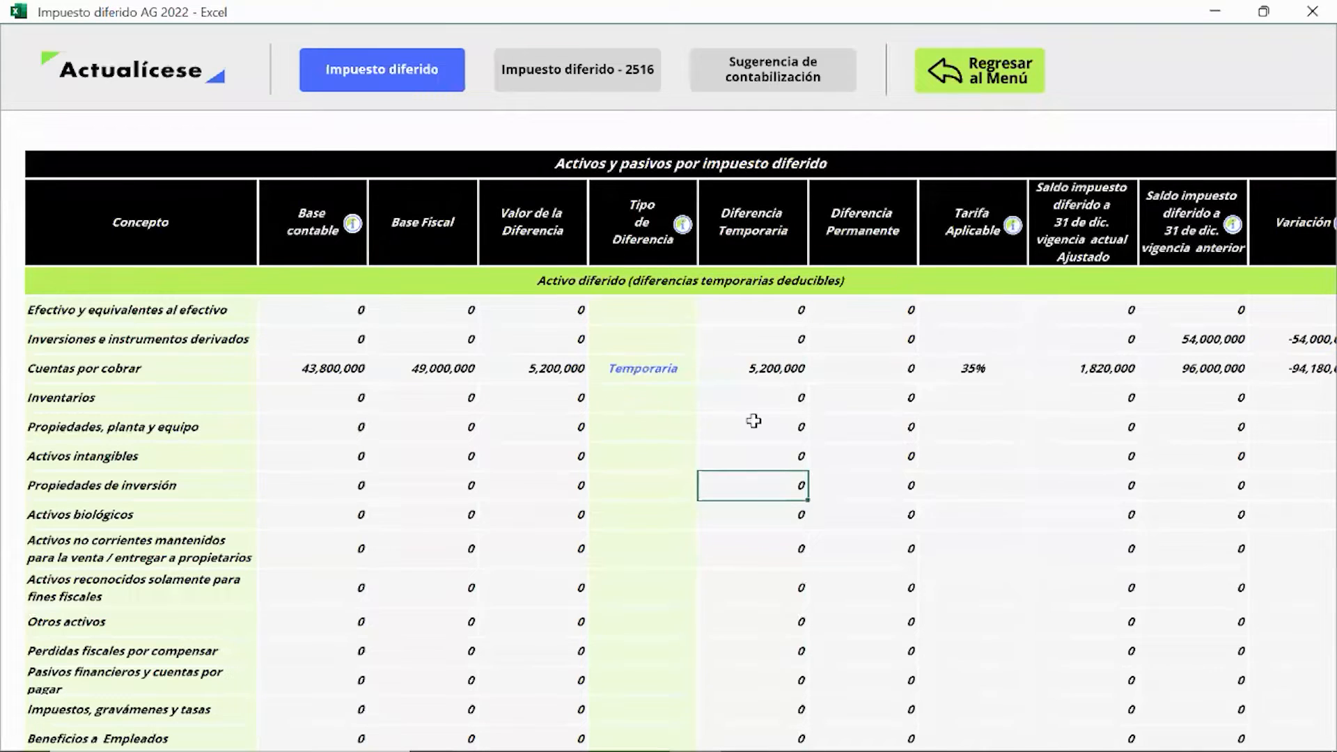
left_click(978, 367)
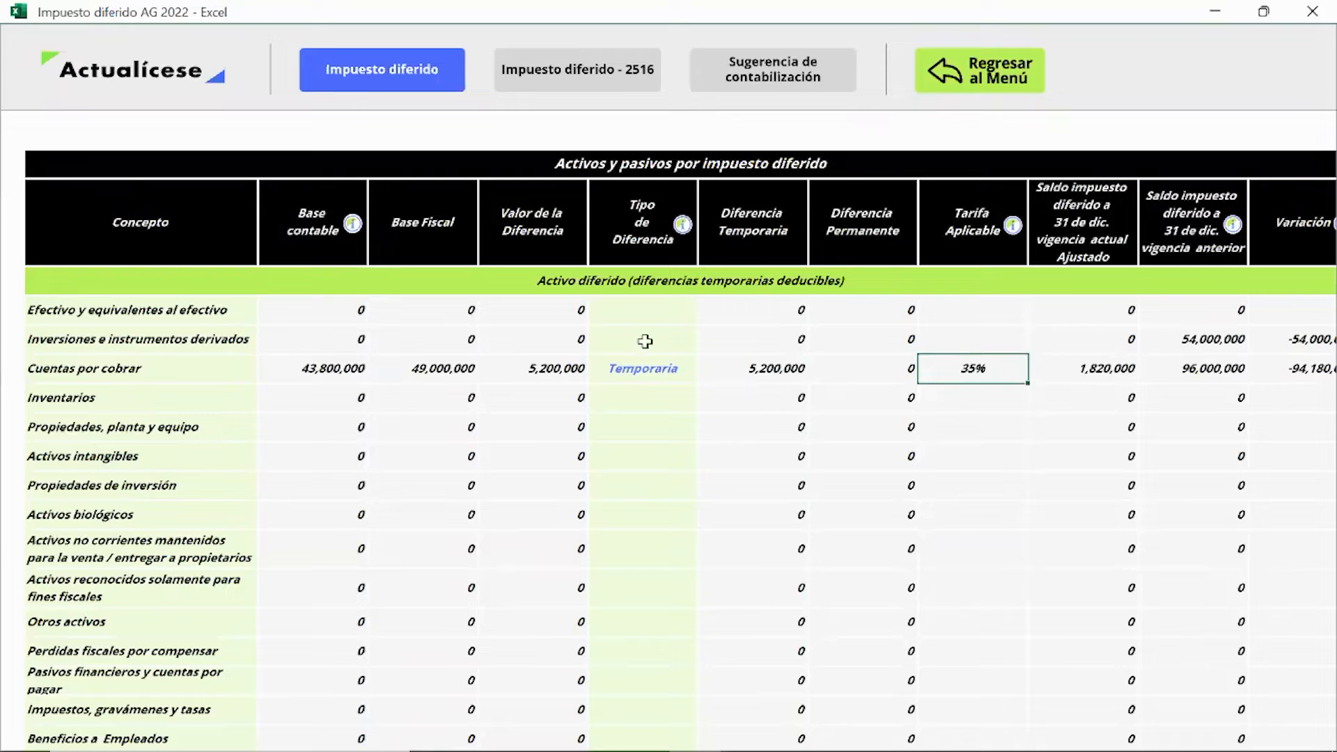
left_click(351, 340)
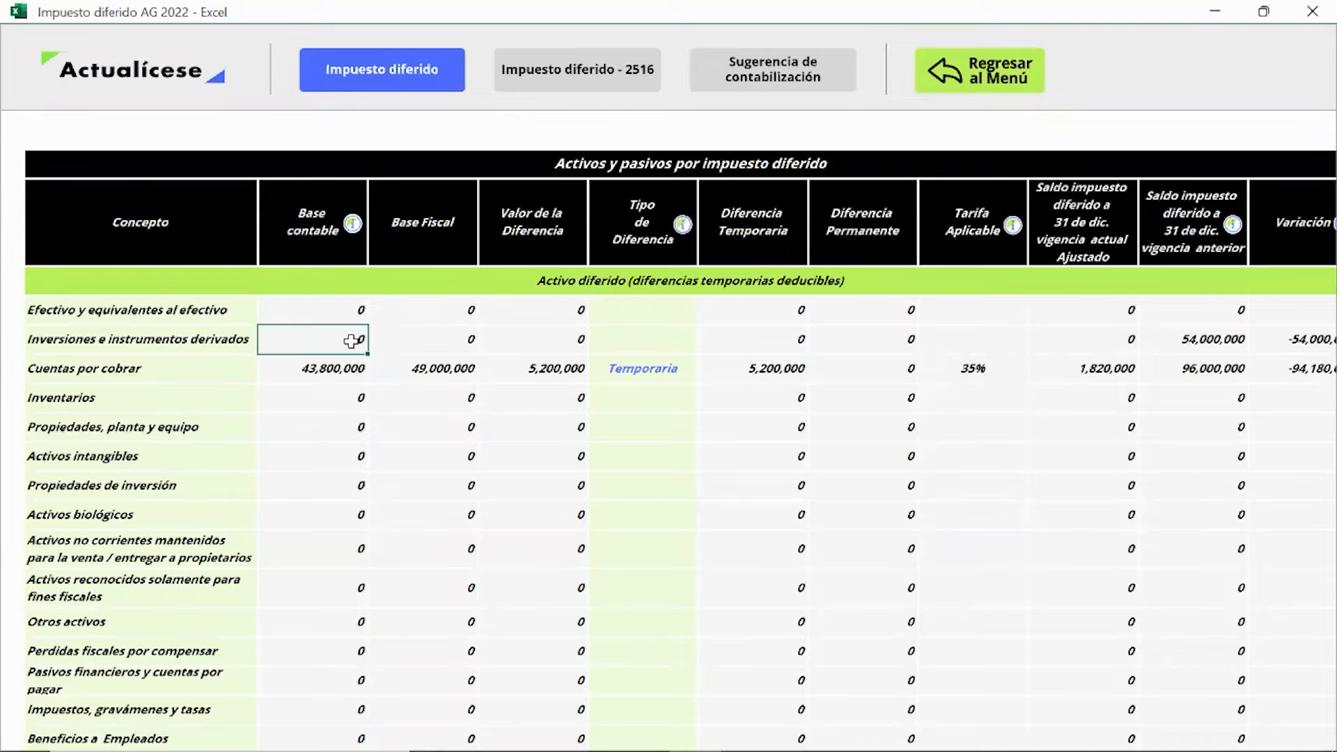
key("Right")
key("Right")
key("Right")
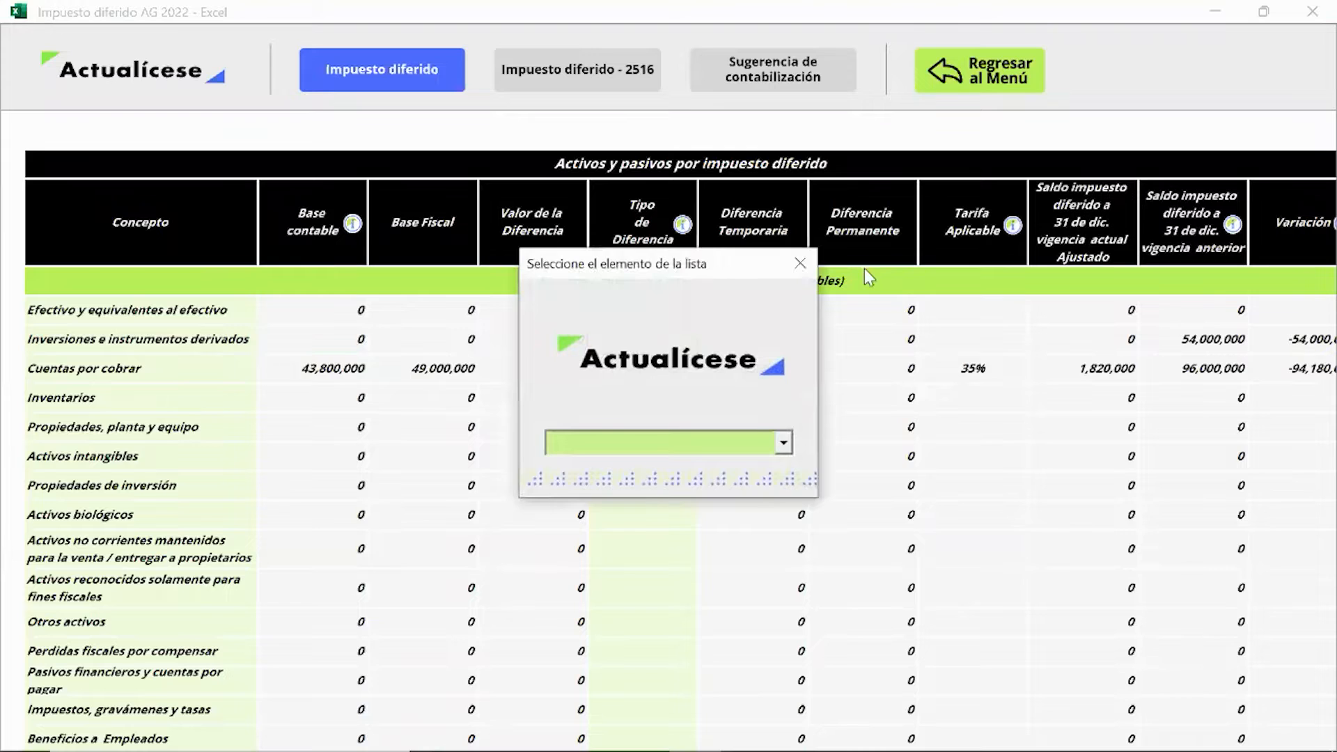
left_click(800, 263)
left_click(1215, 340)
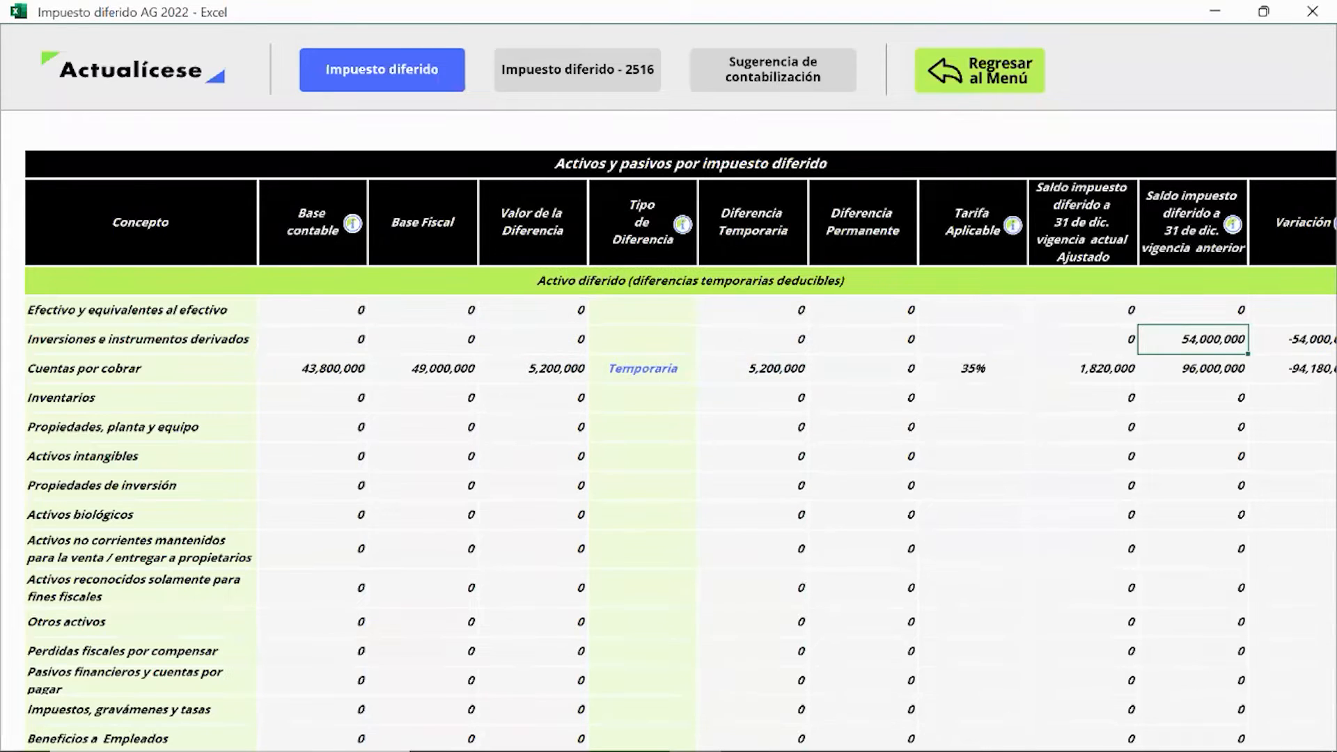
- Return to the basic company data and answer Sí to entering the applicable rate manually
left_click(1017, 97)
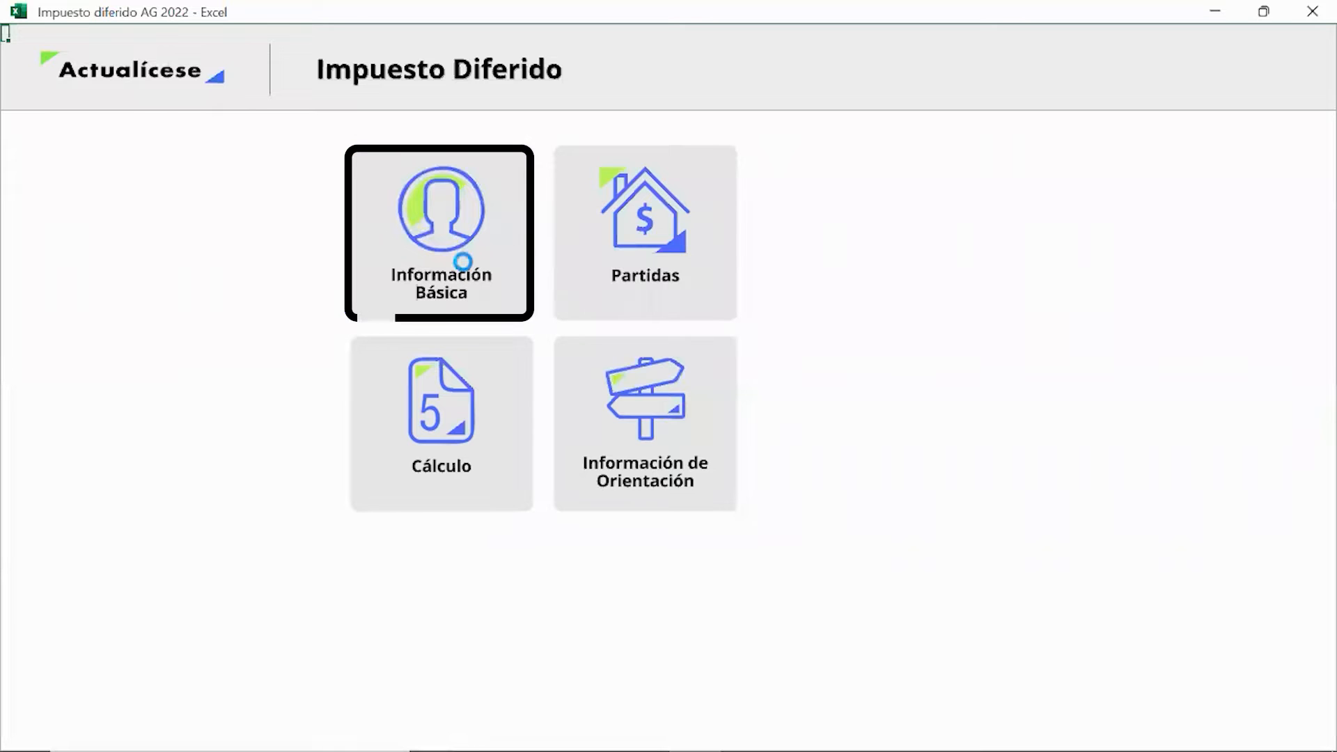
left_click(463, 262)
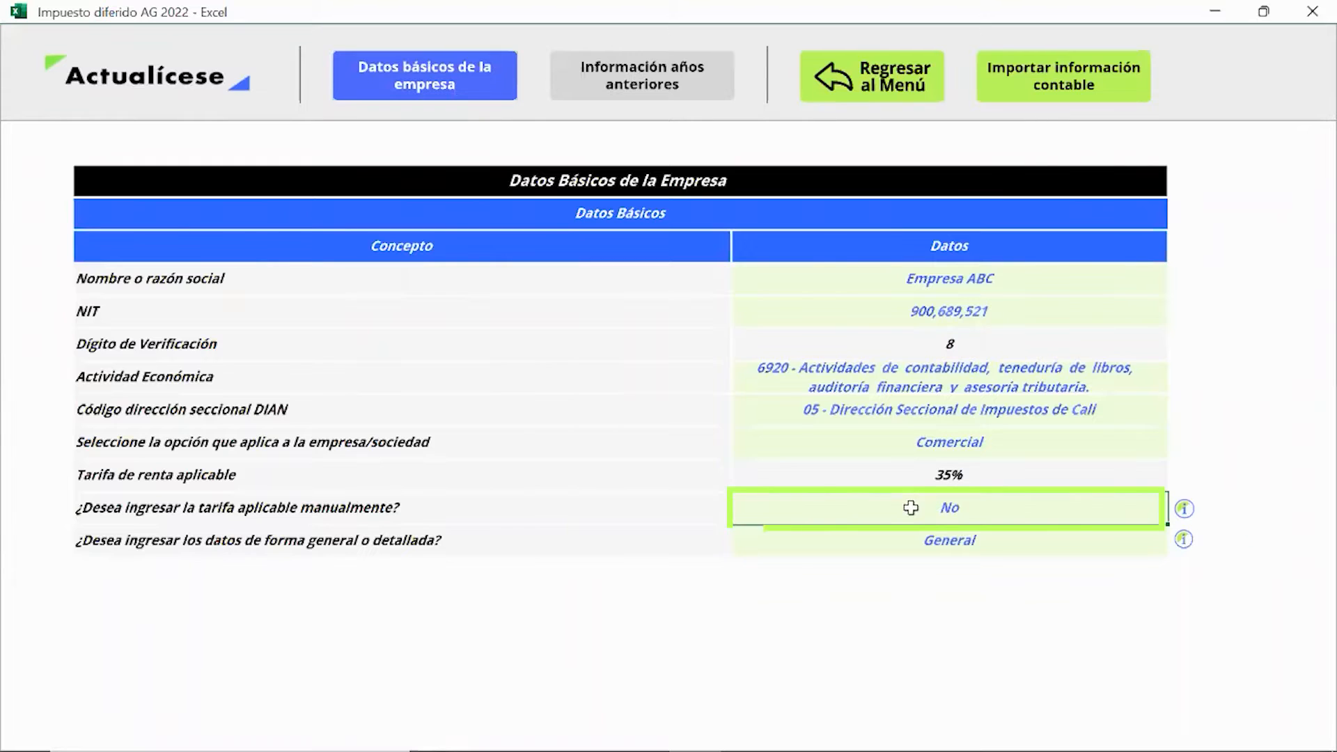
double_click(911, 508)
left_click(783, 443)
left_click(768, 467)
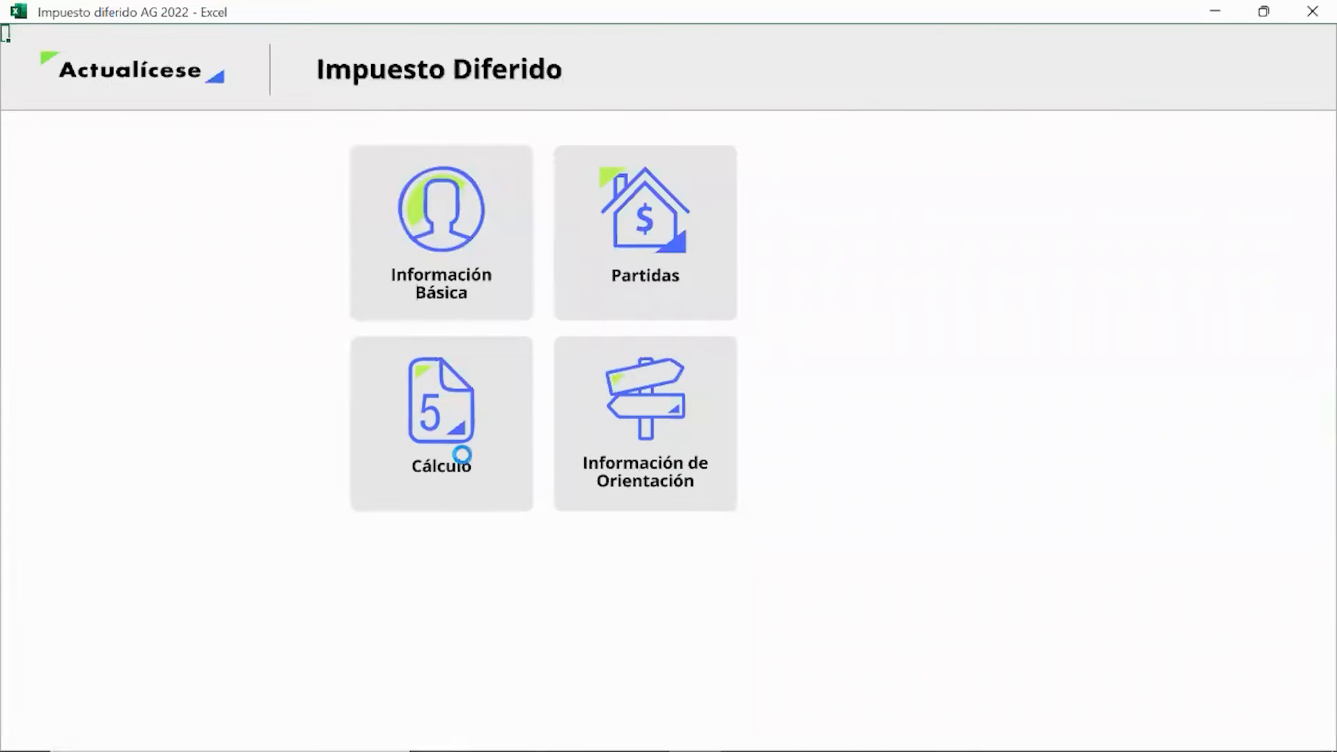
- Open the Impuesto diferido calculation, try applicable rates of 35% and 9% for Cuentas por cobrar, and check its balances and variation
left_click(462, 455)
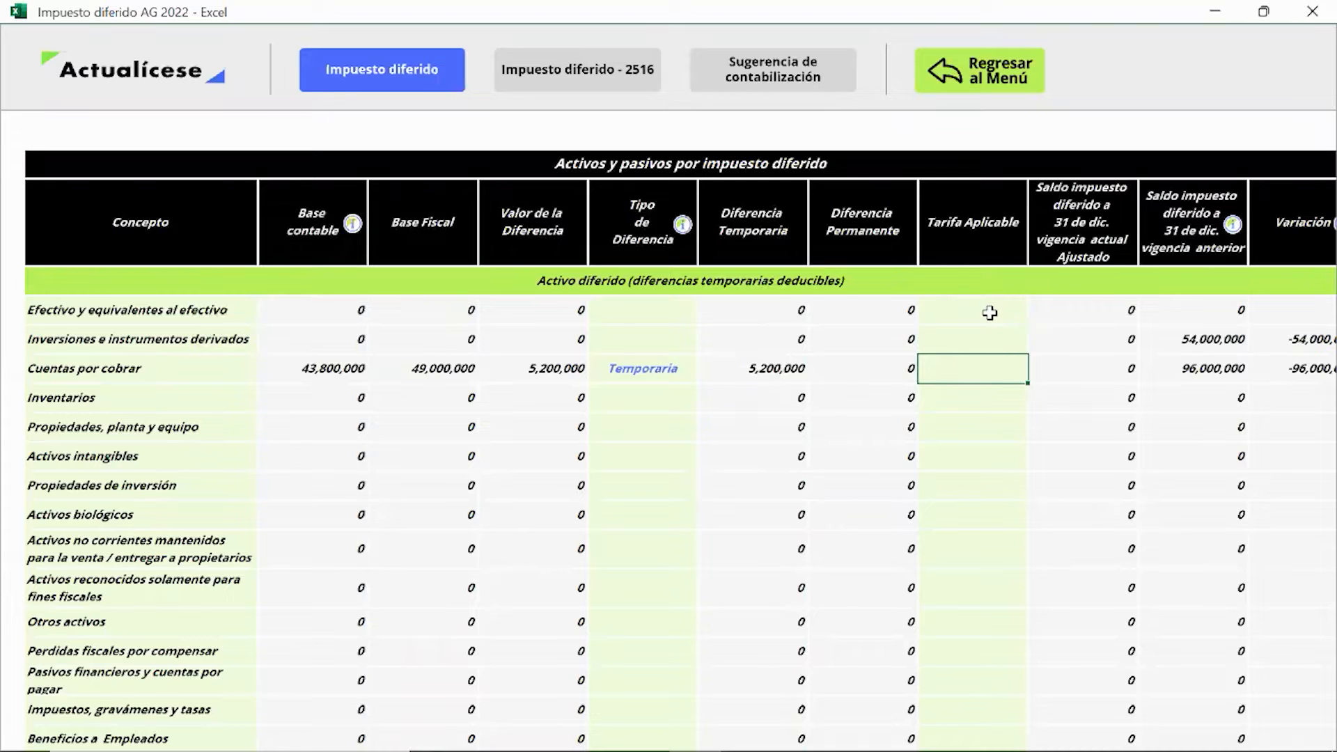
type("35")
key("Return")
key("Up")
key("Right")
key("Left")
type("5")
key("Return")
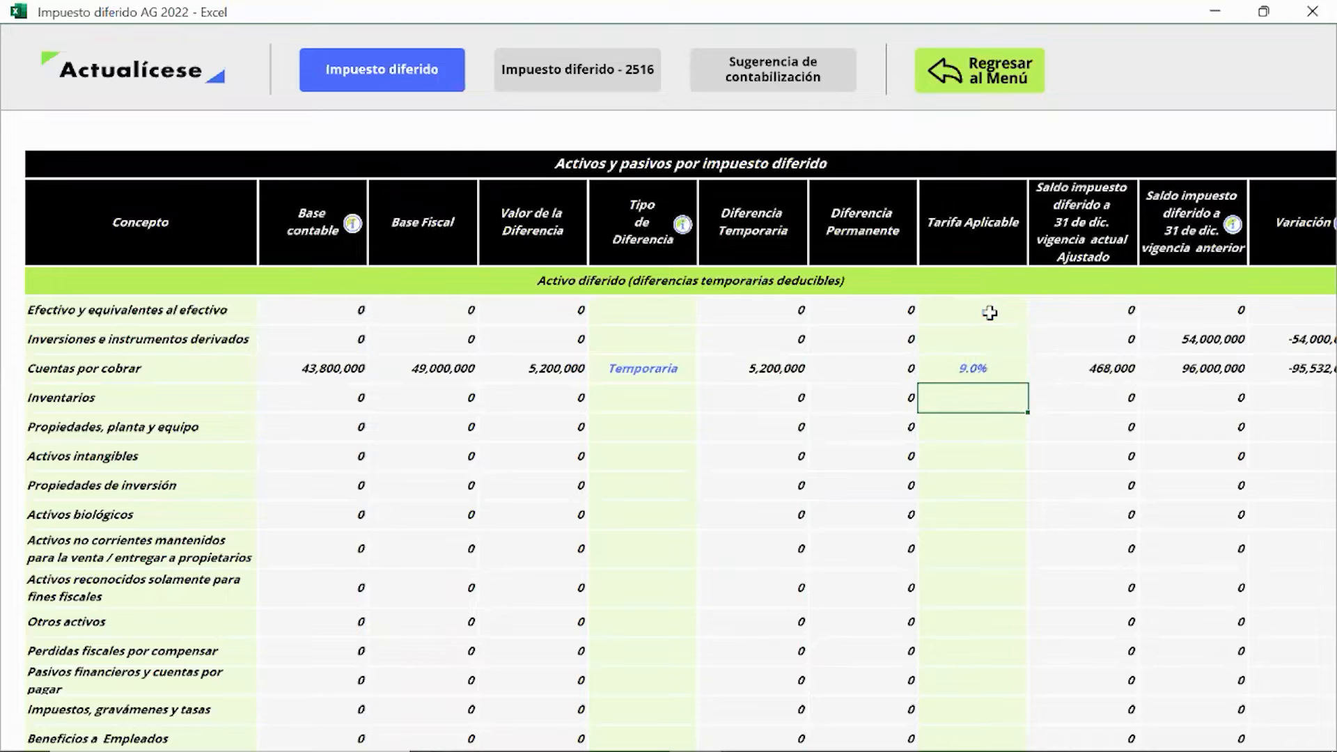
key("Up")
key("Right")
key("Right")
scroll(989, 313, "right", 1)
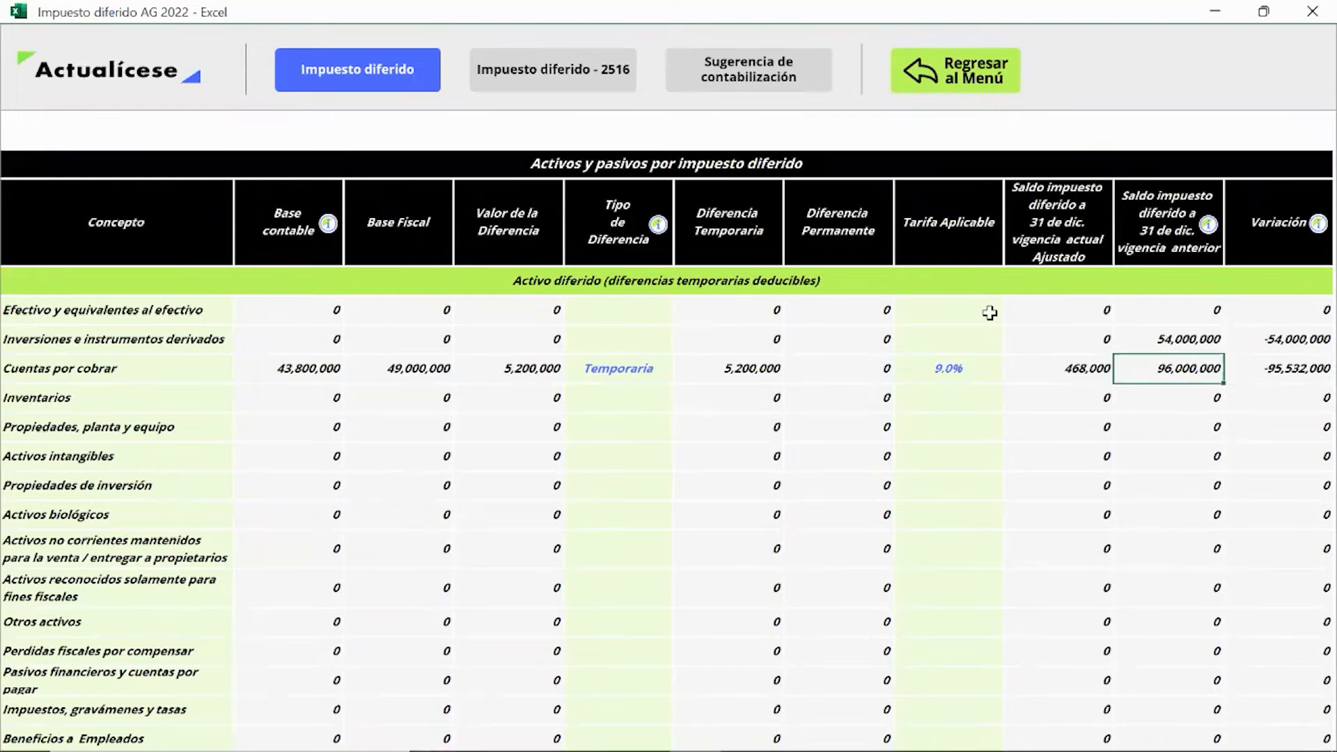
- In the basic company data, set the general or detailed data entry question to Detallada
left_click(967, 78)
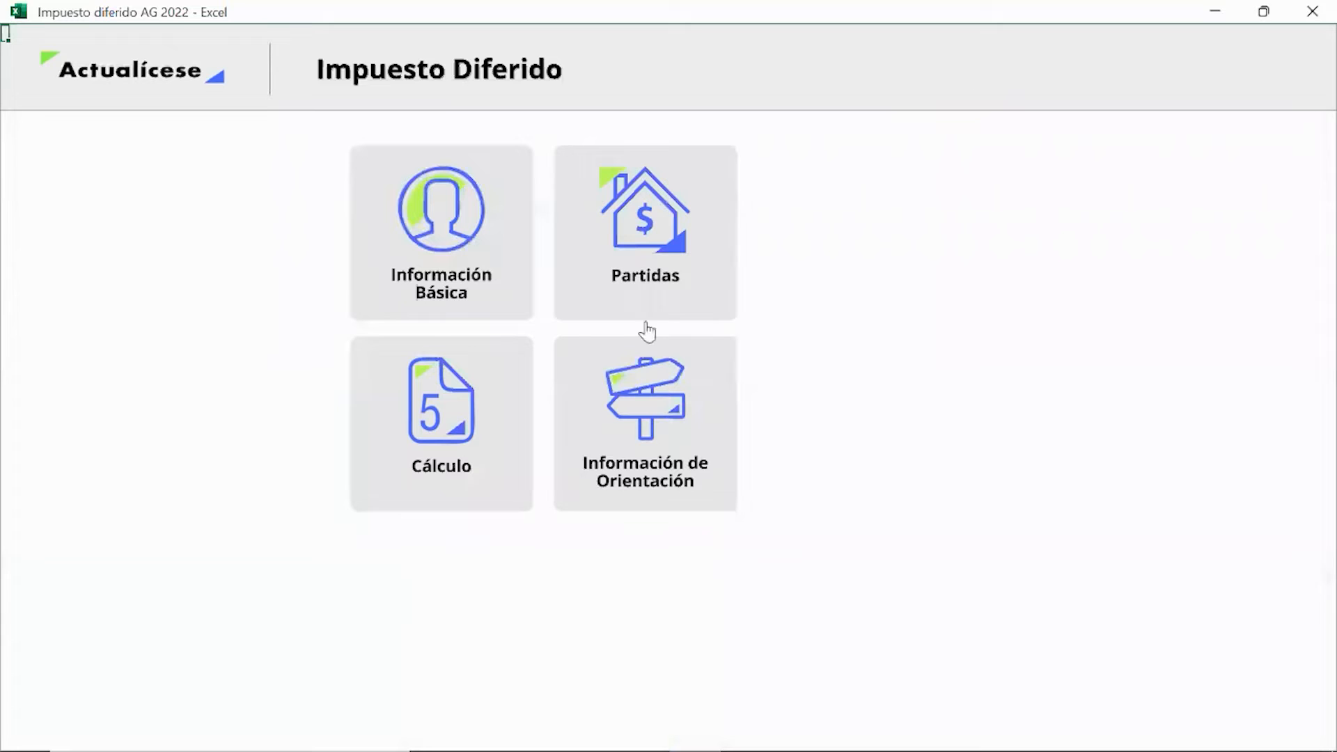
left_click(416, 273)
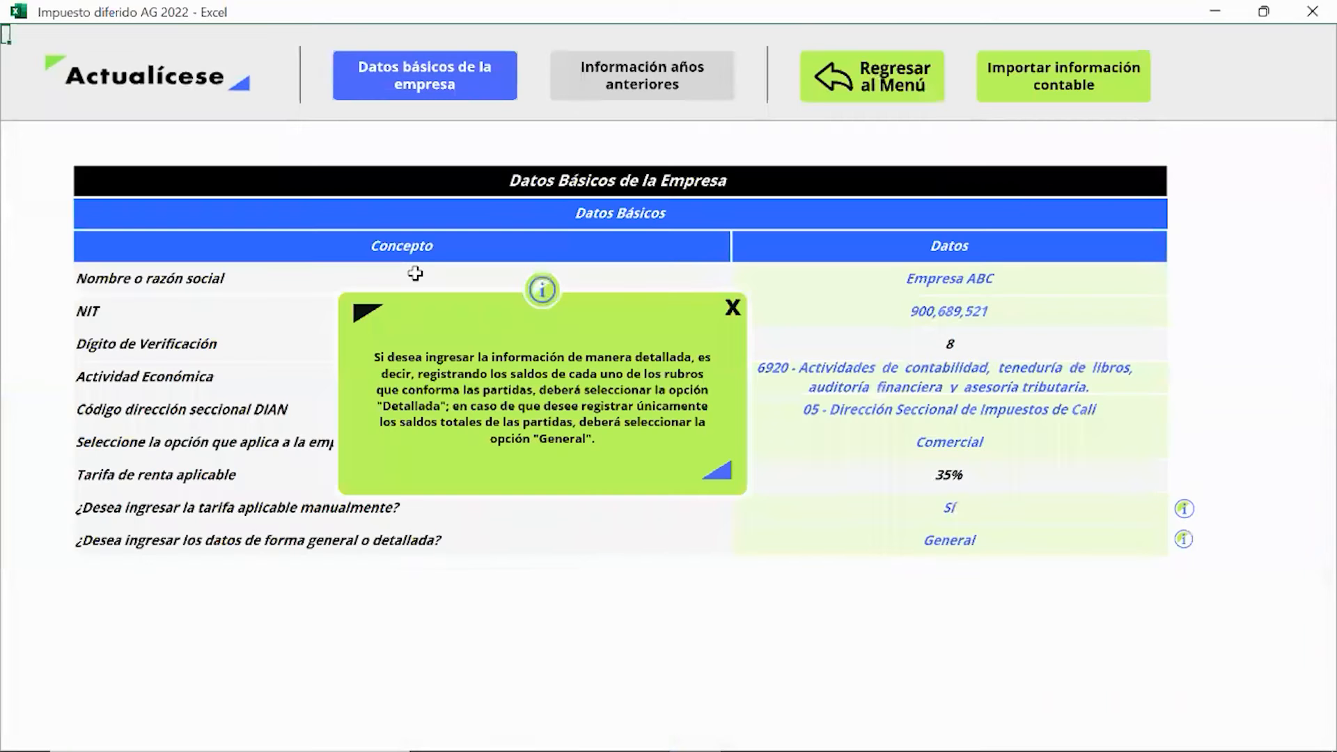
left_click(988, 548)
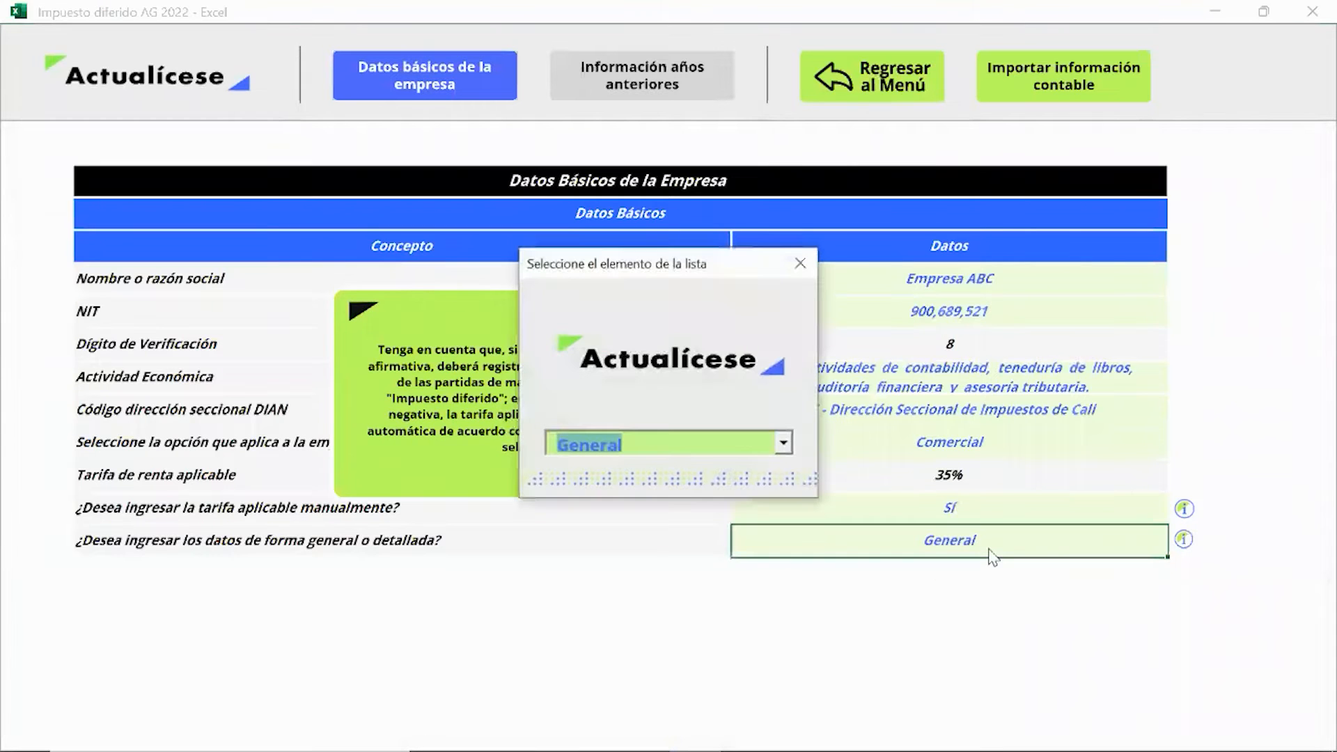
left_click(784, 445)
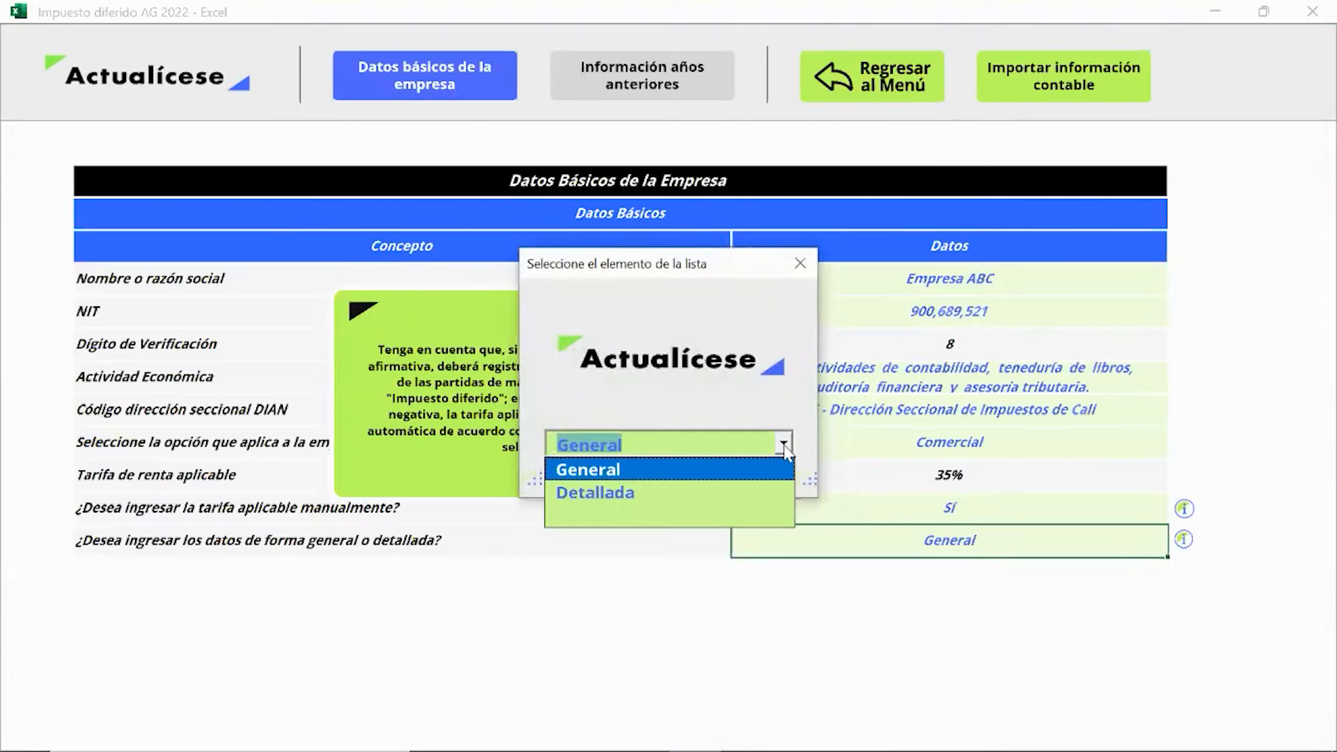
left_click(740, 496)
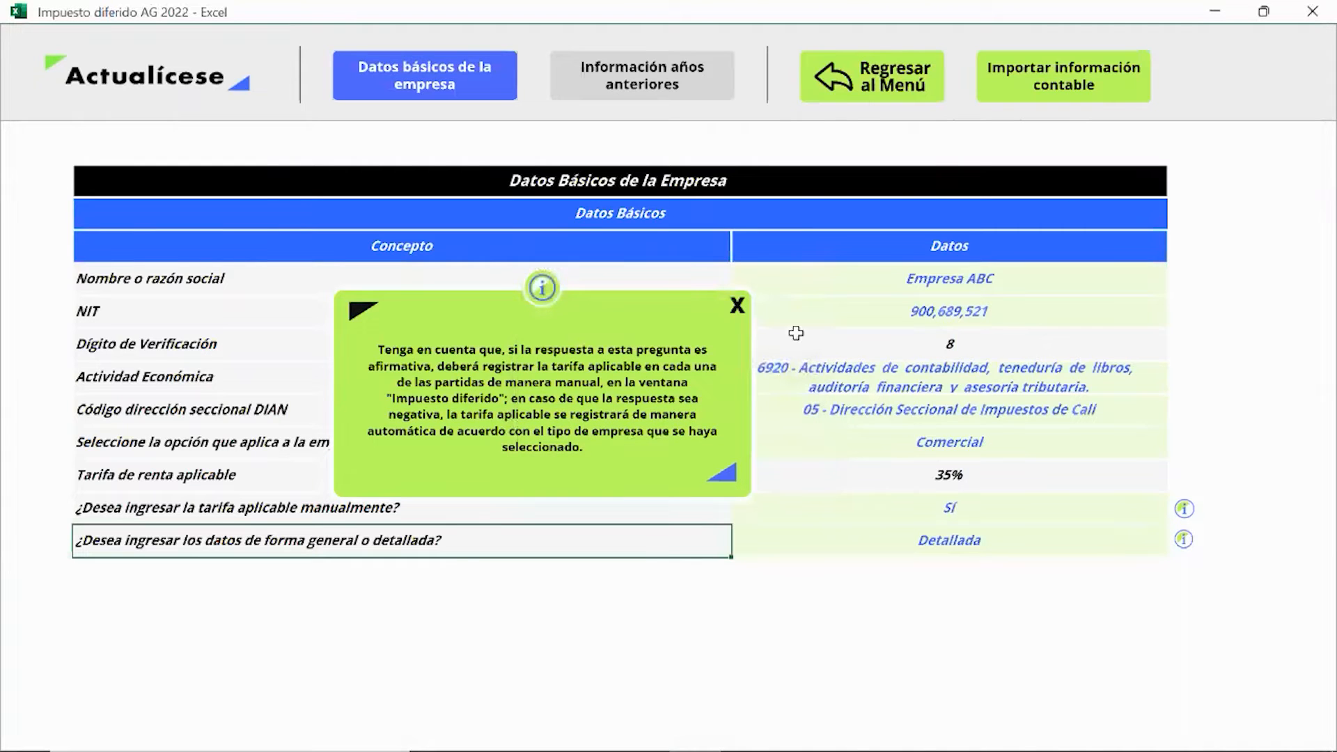
- Return to the Impuesto diferido calculation, dismiss its help notes, and set the applicable rate for Cuentas por cobrar to 35%
left_click(857, 96)
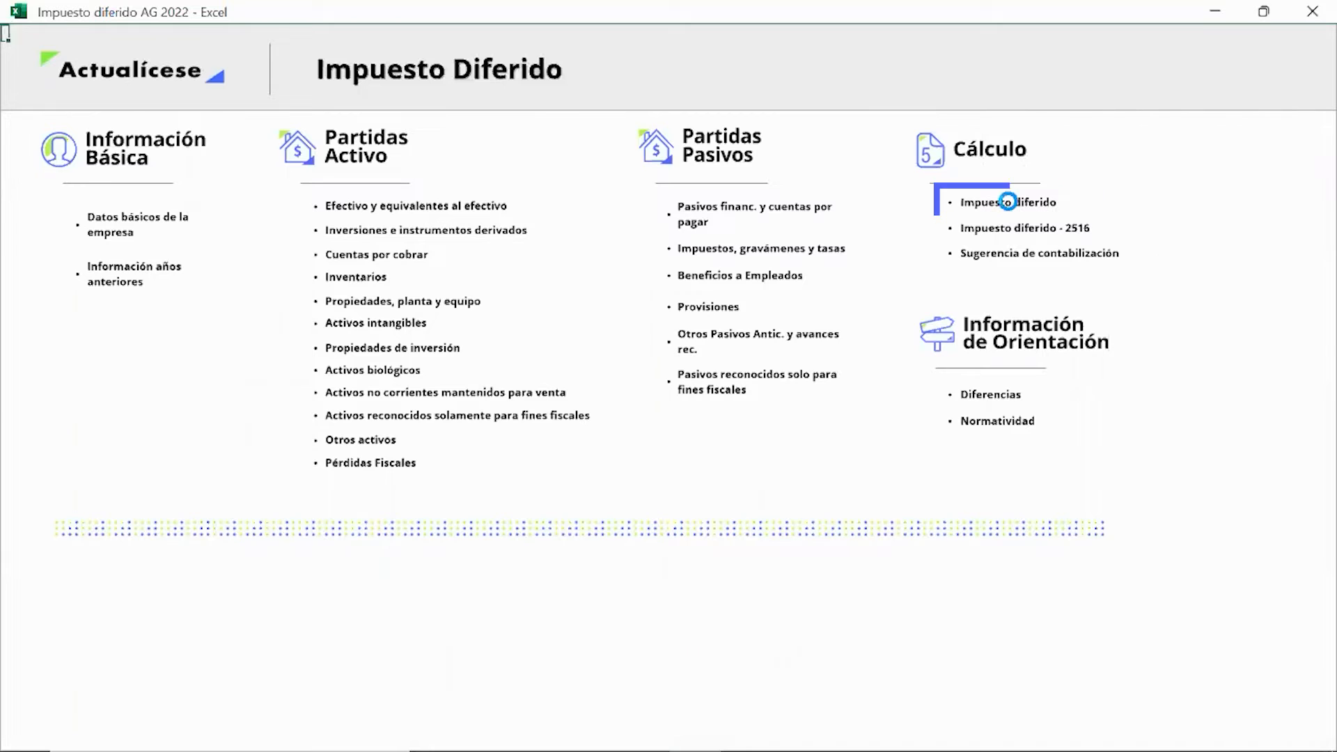
left_click(1012, 208)
left_click(681, 274)
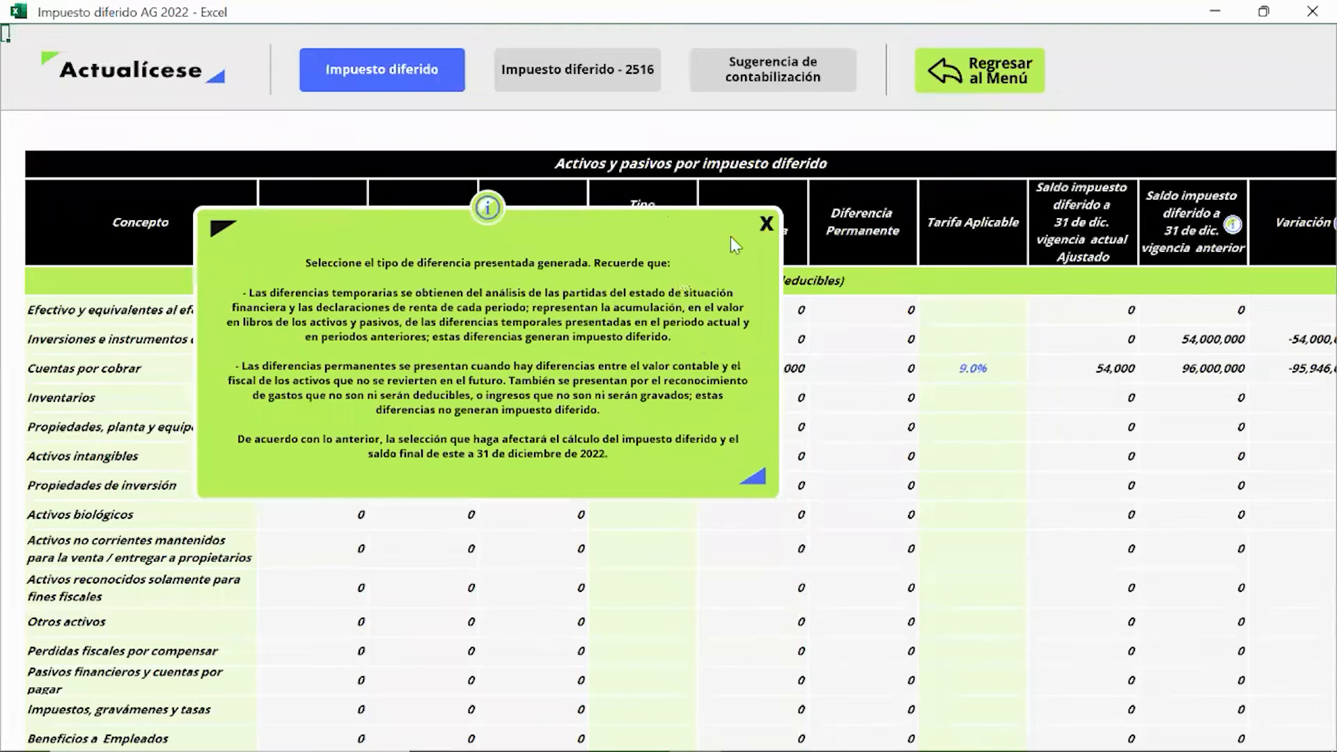
left_click(766, 225)
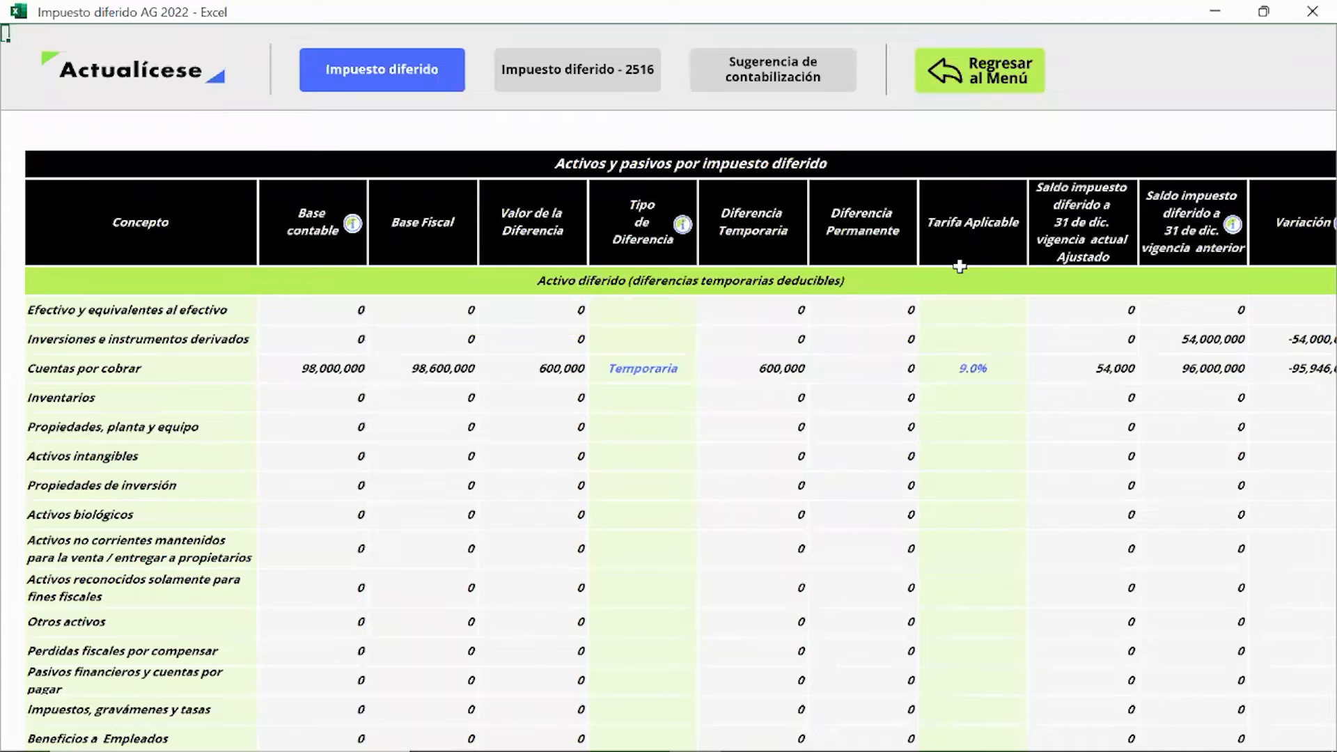
left_click(975, 381)
type("35")
key("Return")
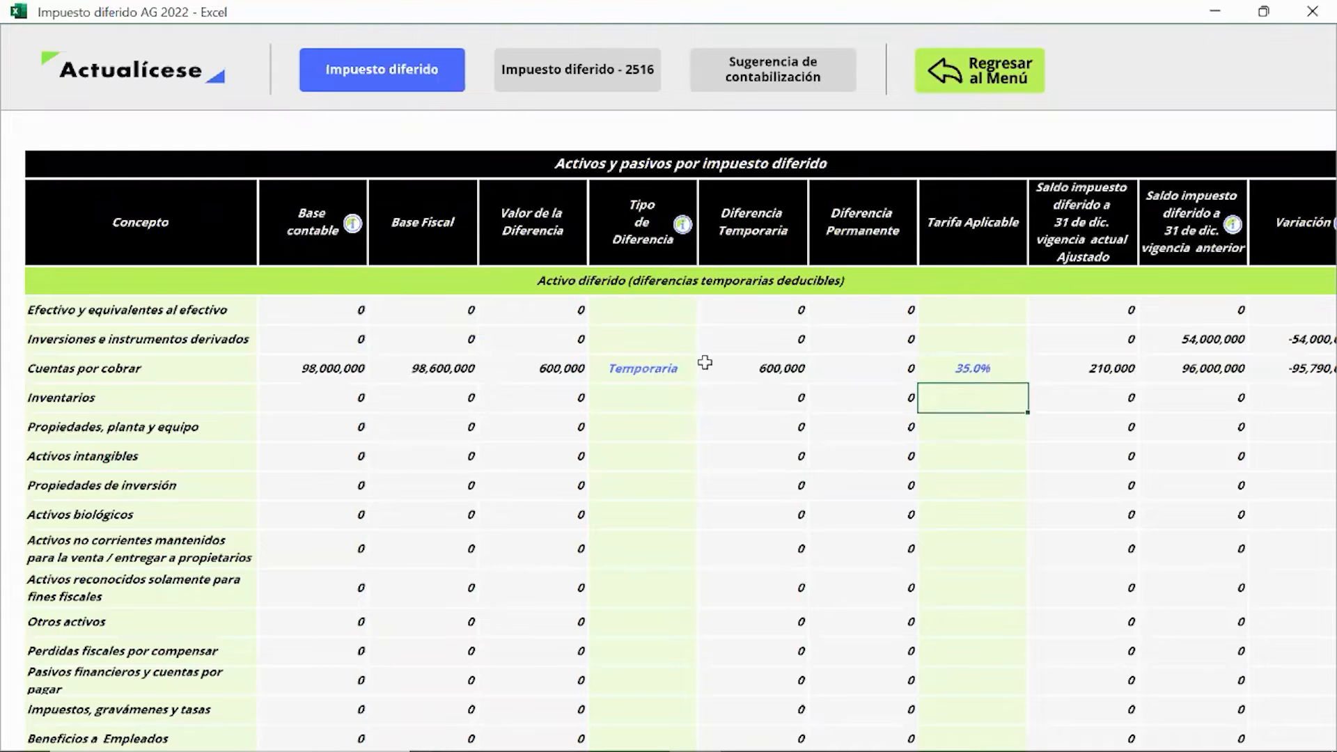
scroll(522, 407, "down", 1)
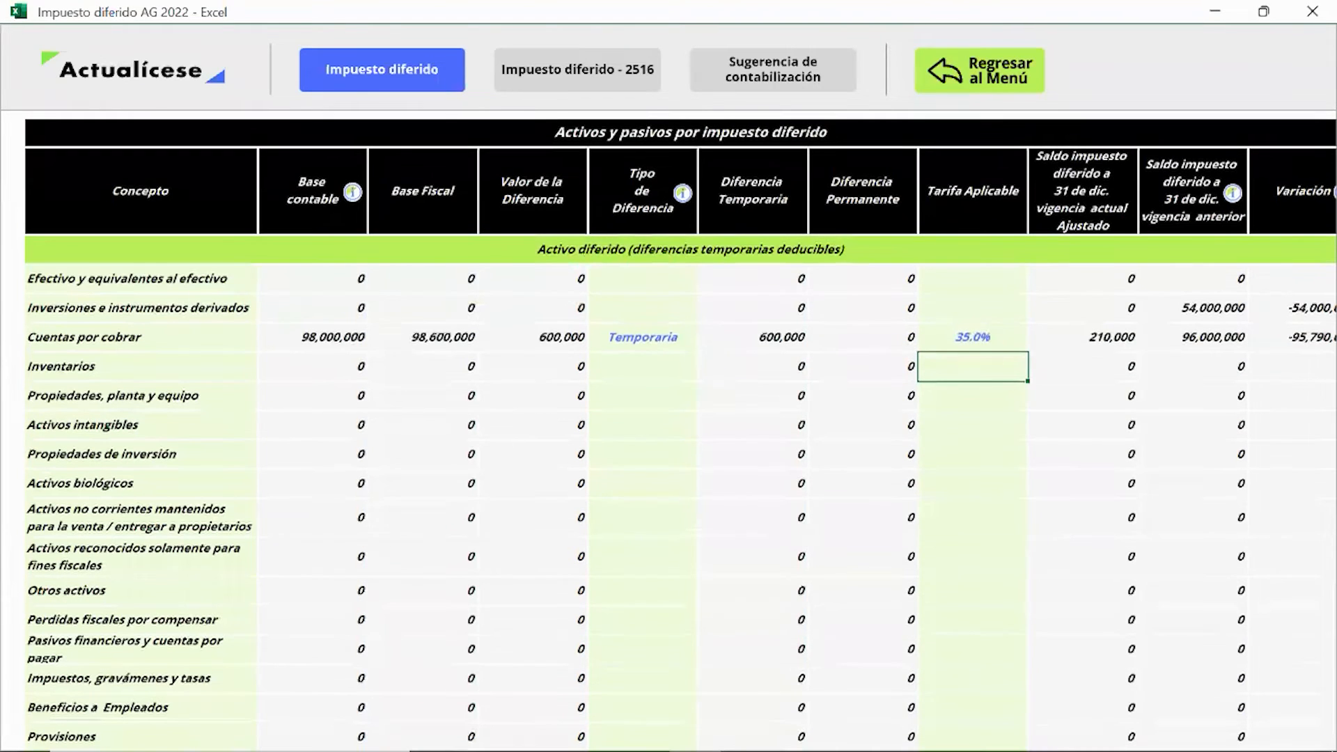
left_click(626, 365)
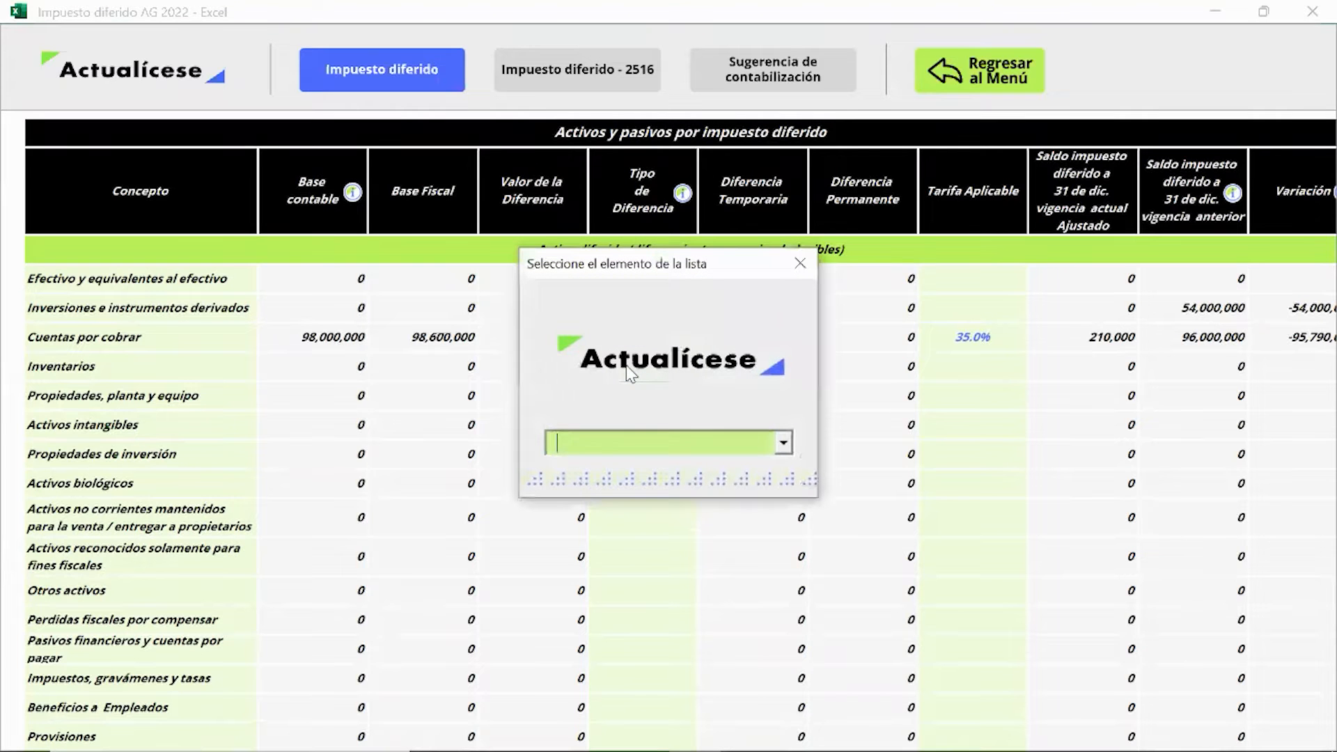
left_click(807, 263)
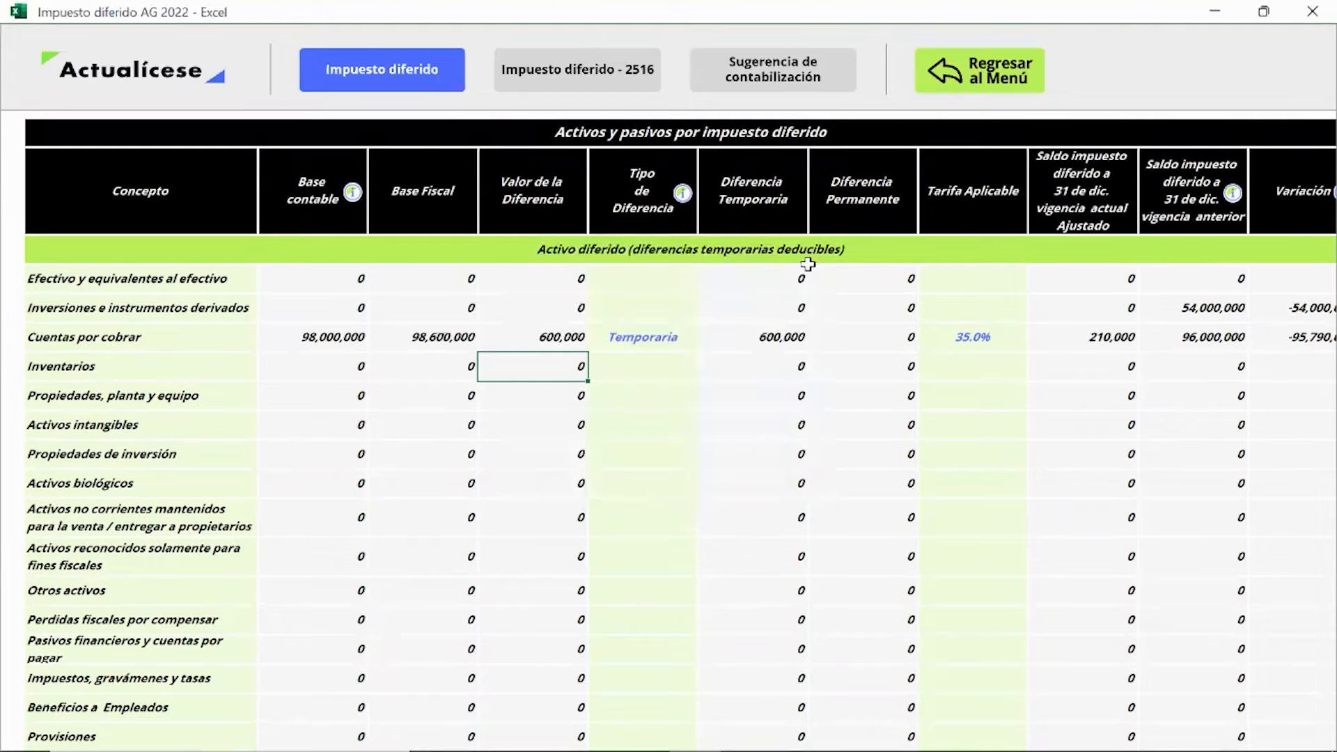
- Look through the rest of the calculation, open the Impuesto diferido - 2516 format, and review its rows by concept
scroll(807, 264, "down", 6)
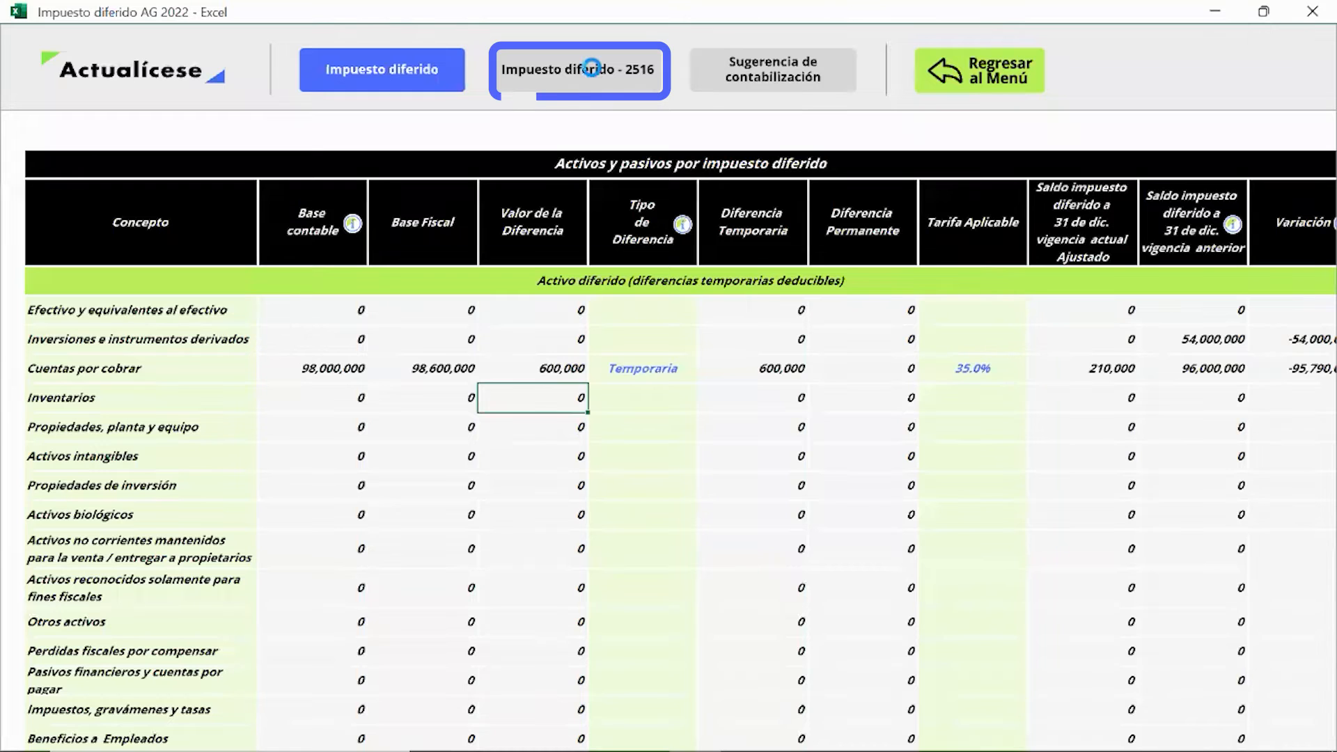
left_click(593, 78)
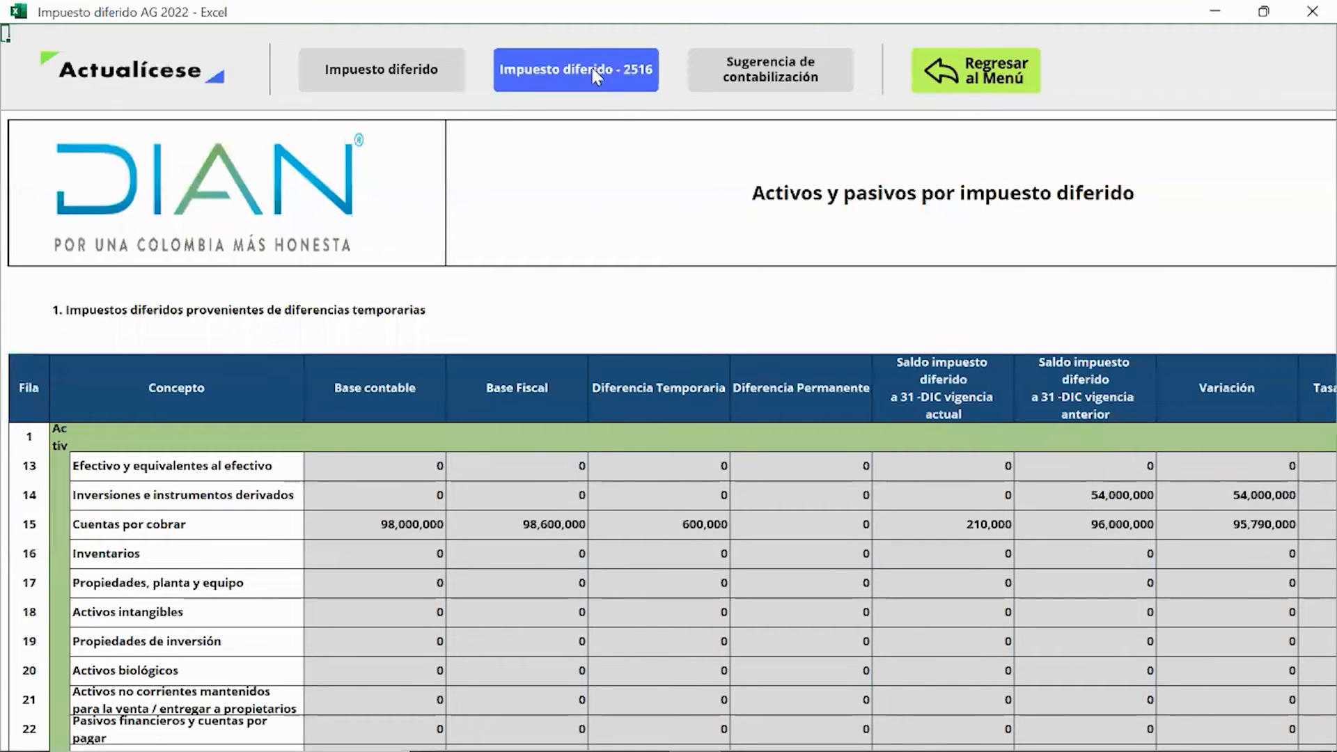
scroll(1161, 378, "down", 2)
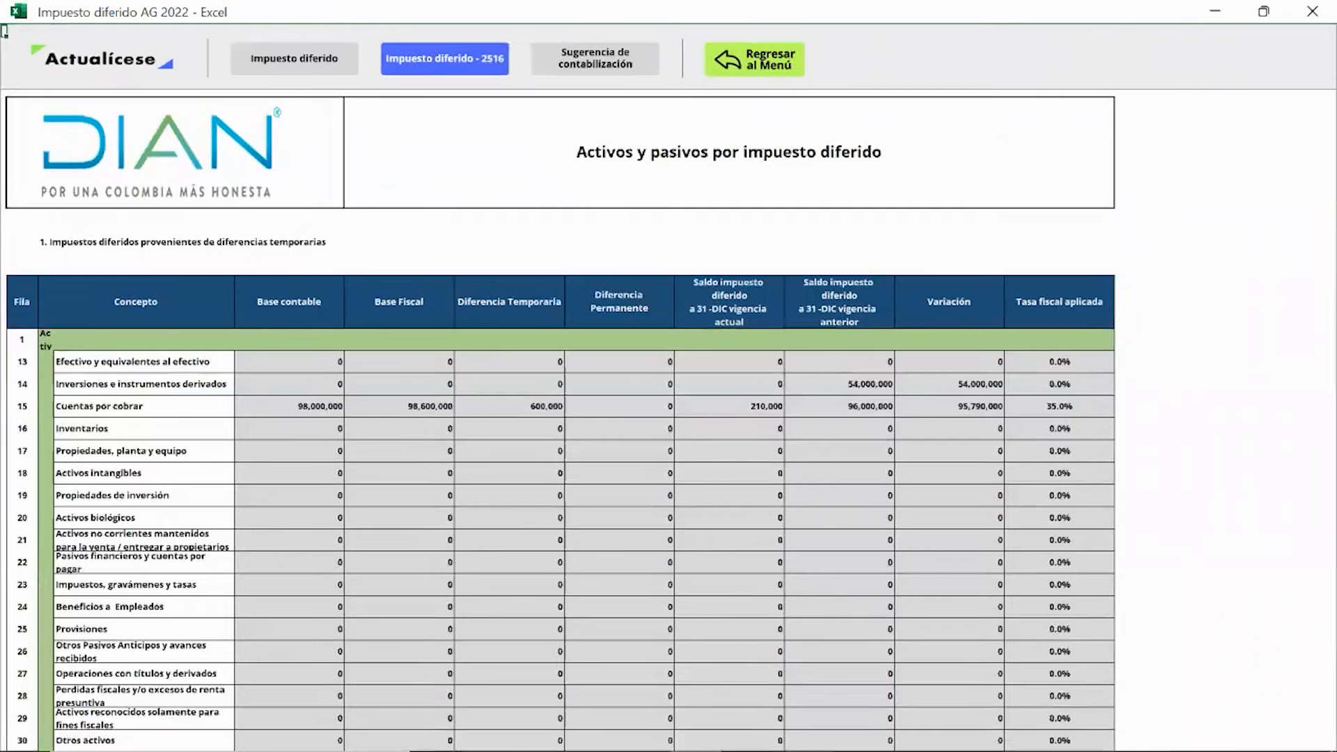
- Review the columns of the Impuesto diferido - 2516 format, then open Sugerencia de contabilización and dismiss its help note to examine the suggested entries
scroll(729, 378, "up", 1)
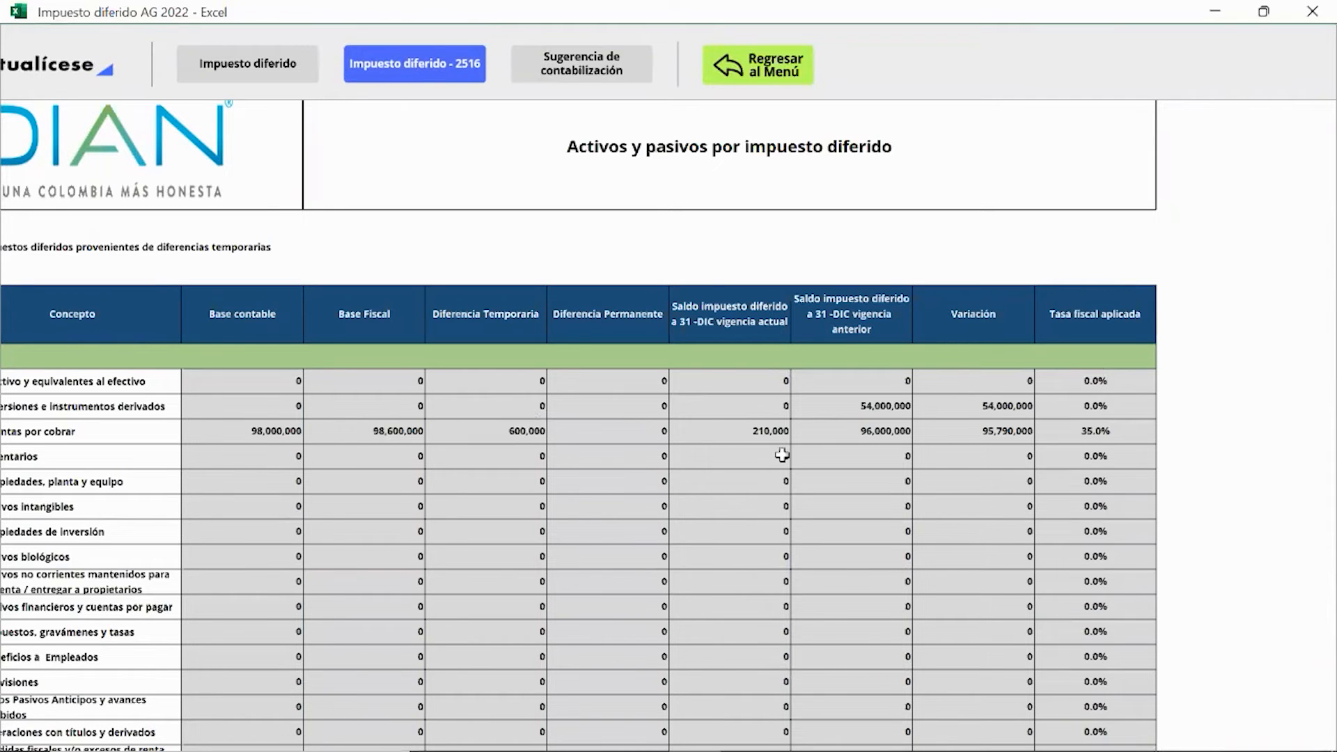
scroll(783, 455, "left", 2)
scroll(951, 429, "down", 1)
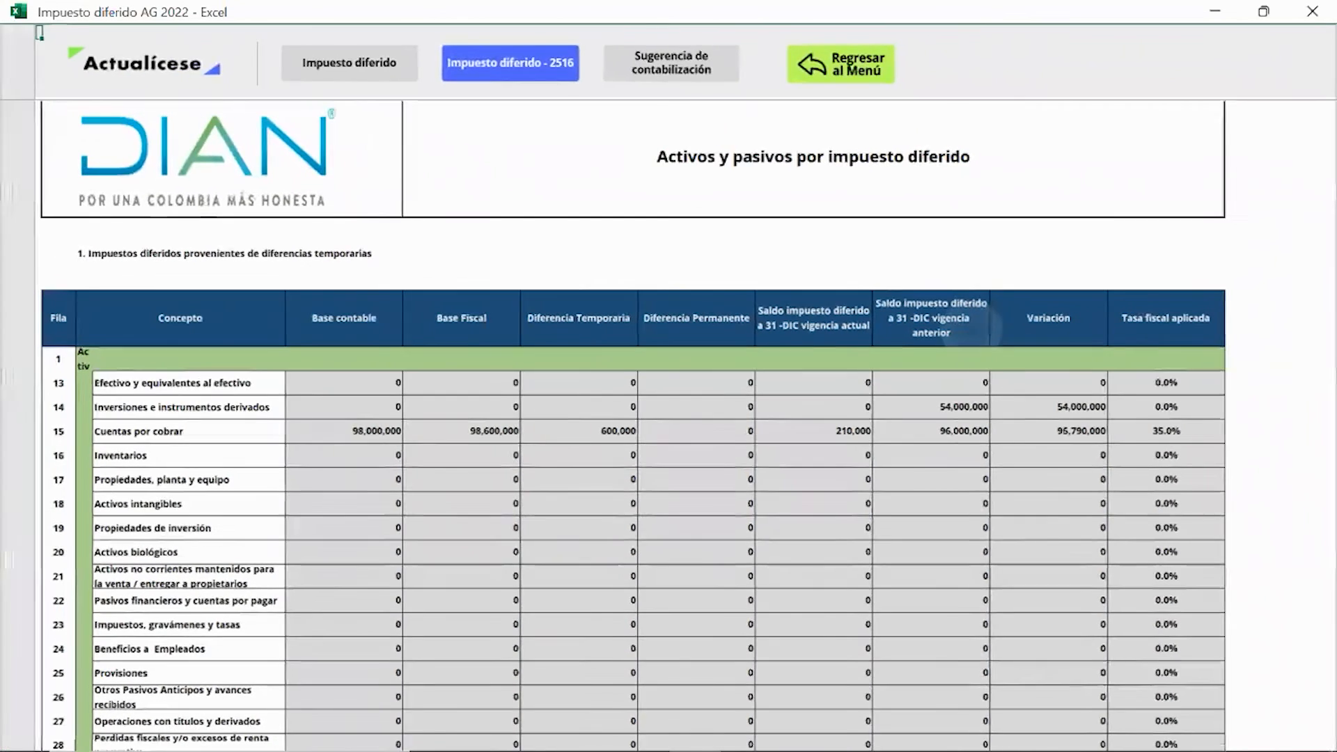
scroll(613, 387, "right", 1)
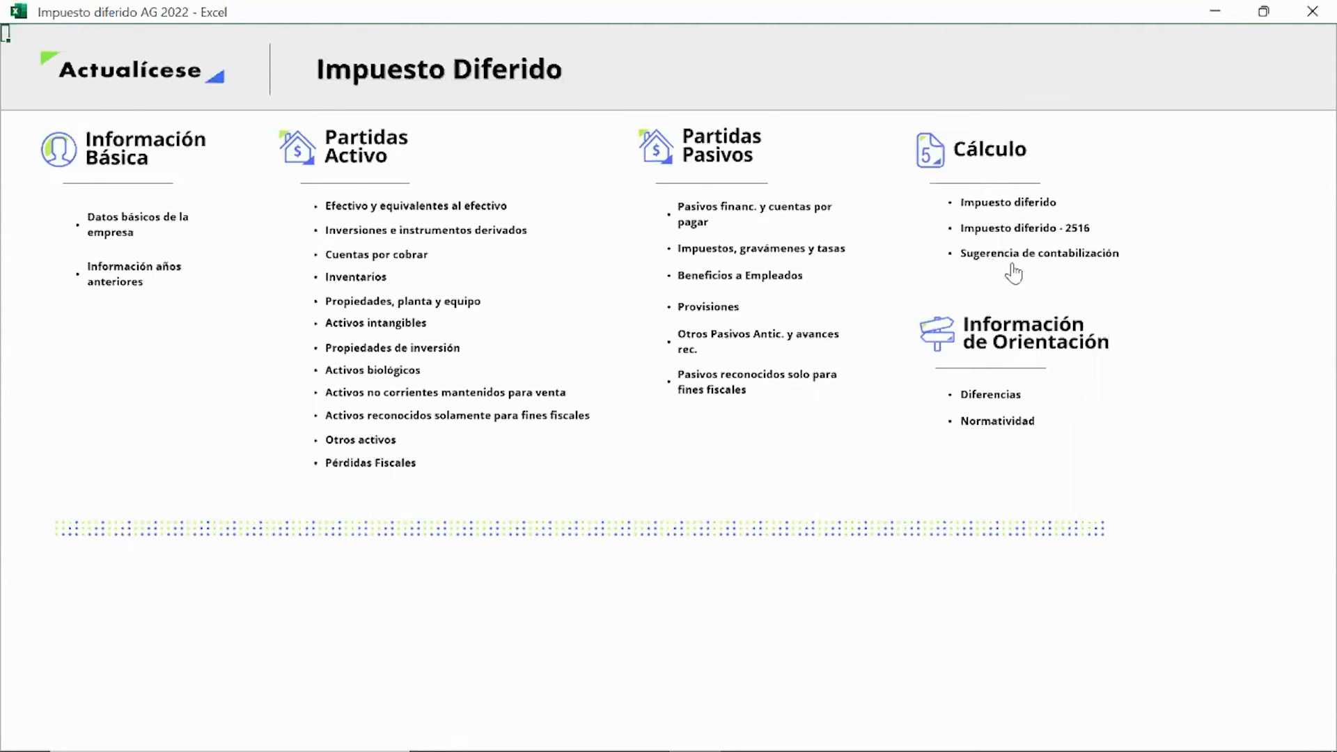
left_click(1012, 264)
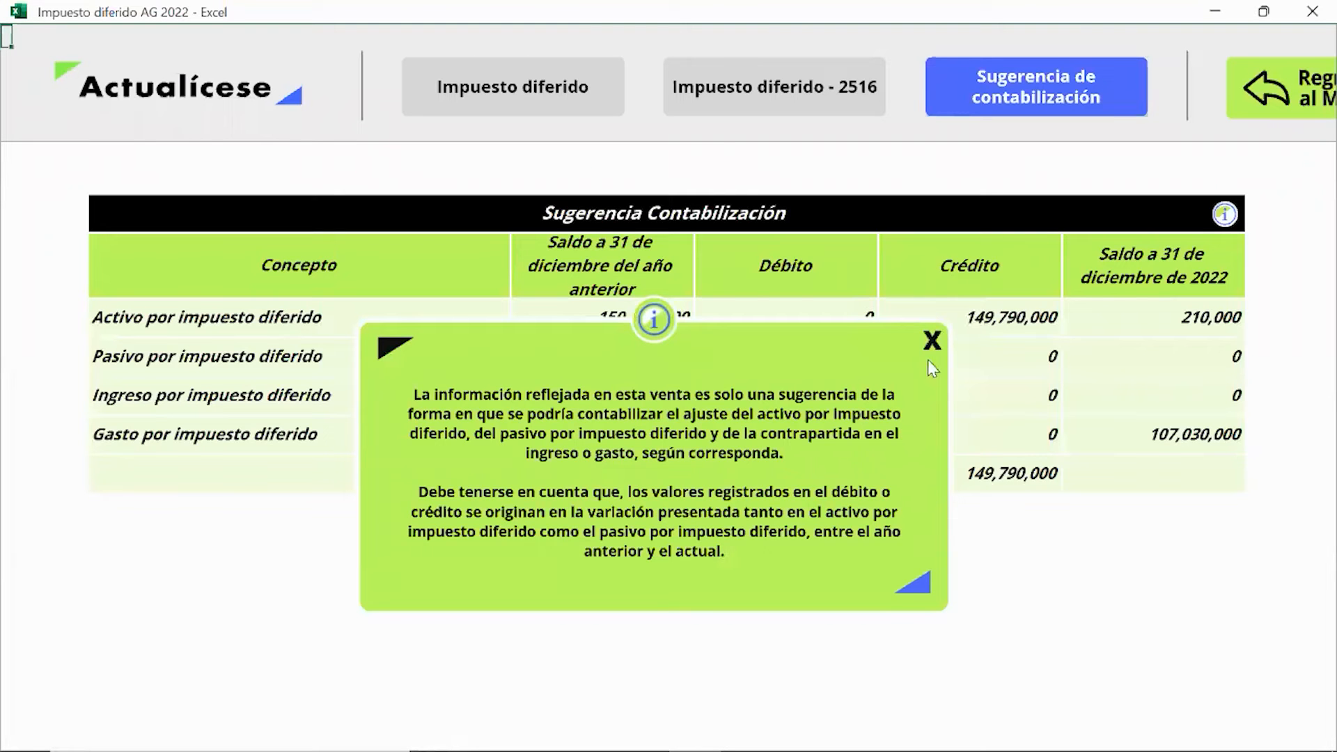
left_click(933, 337)
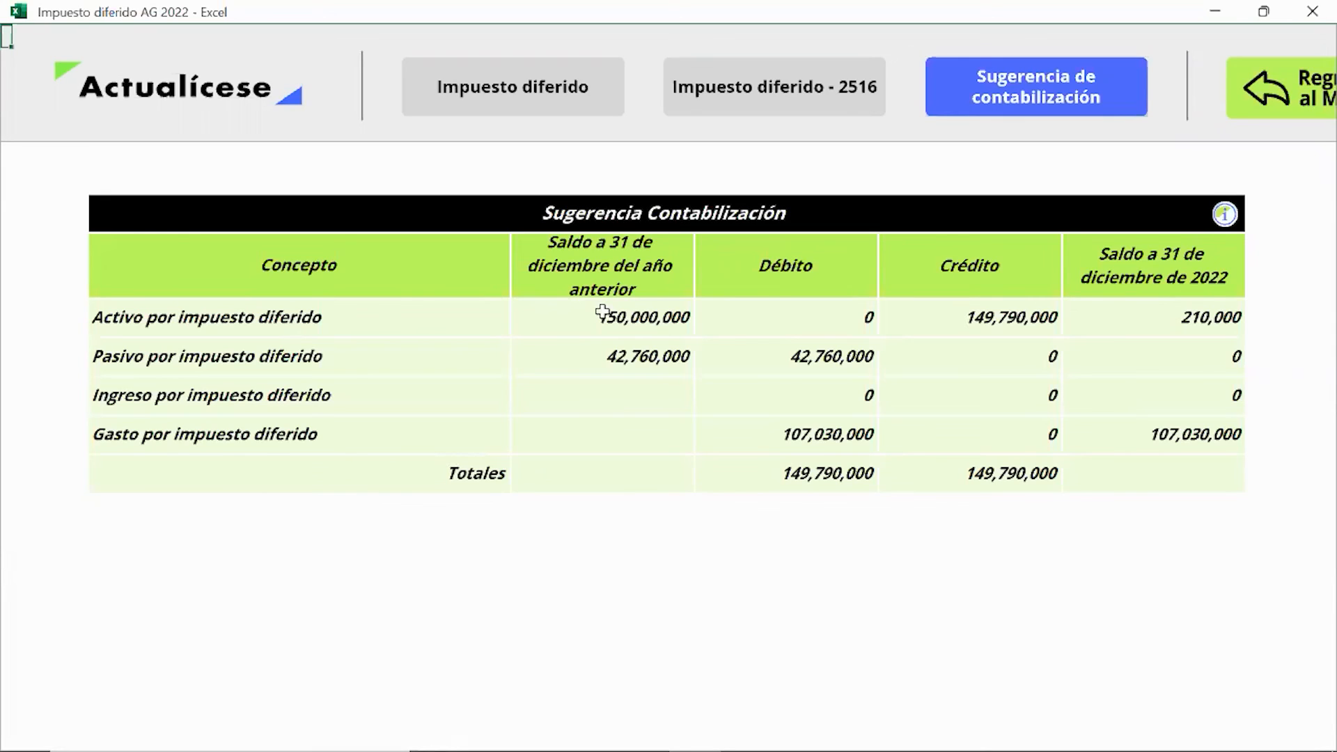
- Return to the basic company data and set the general or detailed data entry question to General
left_click(1304, 120)
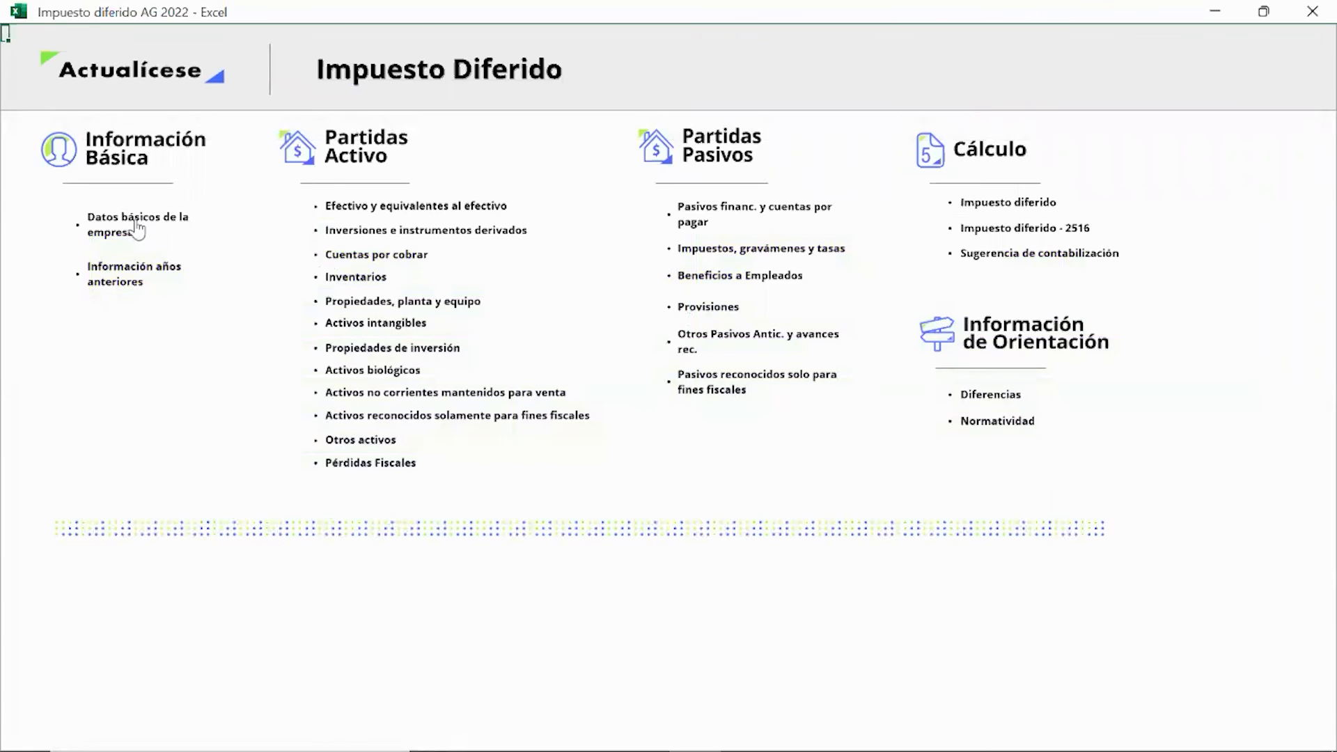
left_click(135, 220)
left_click(1007, 540)
left_click(784, 443)
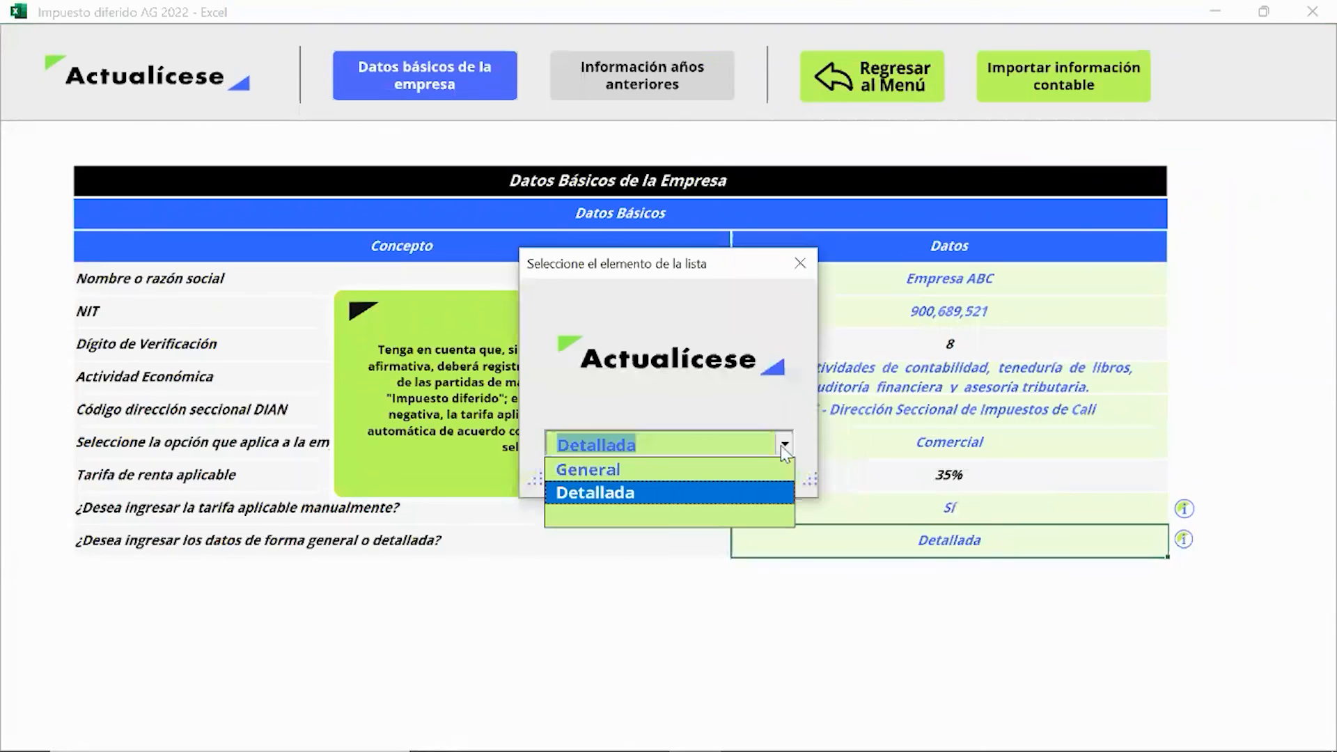
left_click(757, 471)
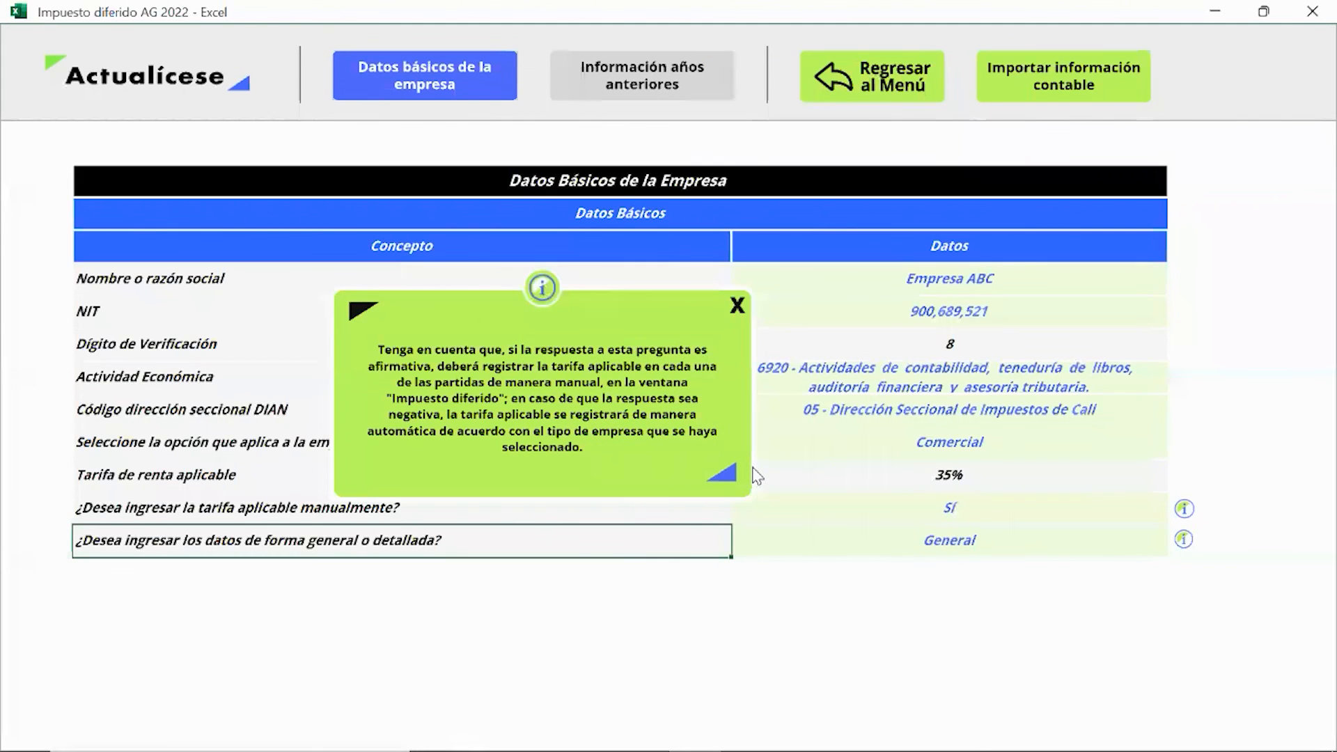
- Go through the Impuesto diferido calculation back to Sugerencia de contabilización and dismiss its help note to check the debit and credit amounts
left_click(899, 77)
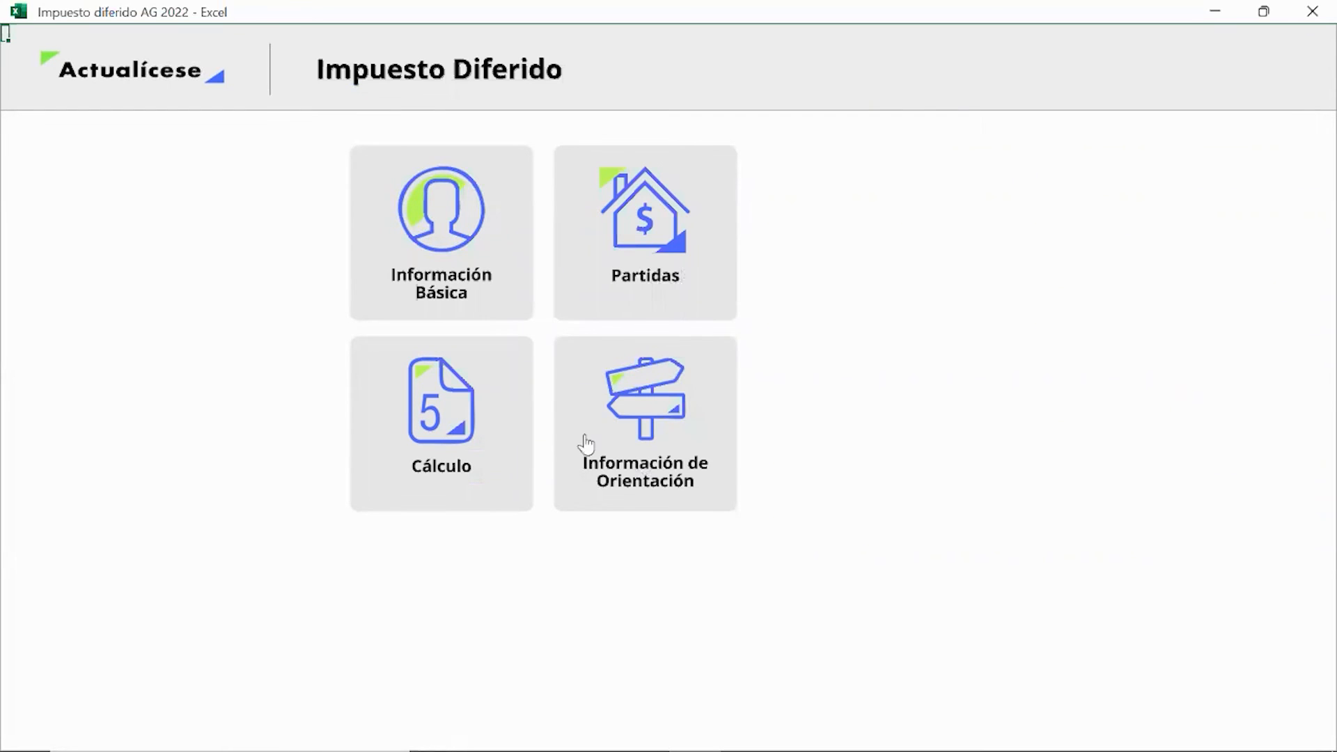
left_click(449, 428)
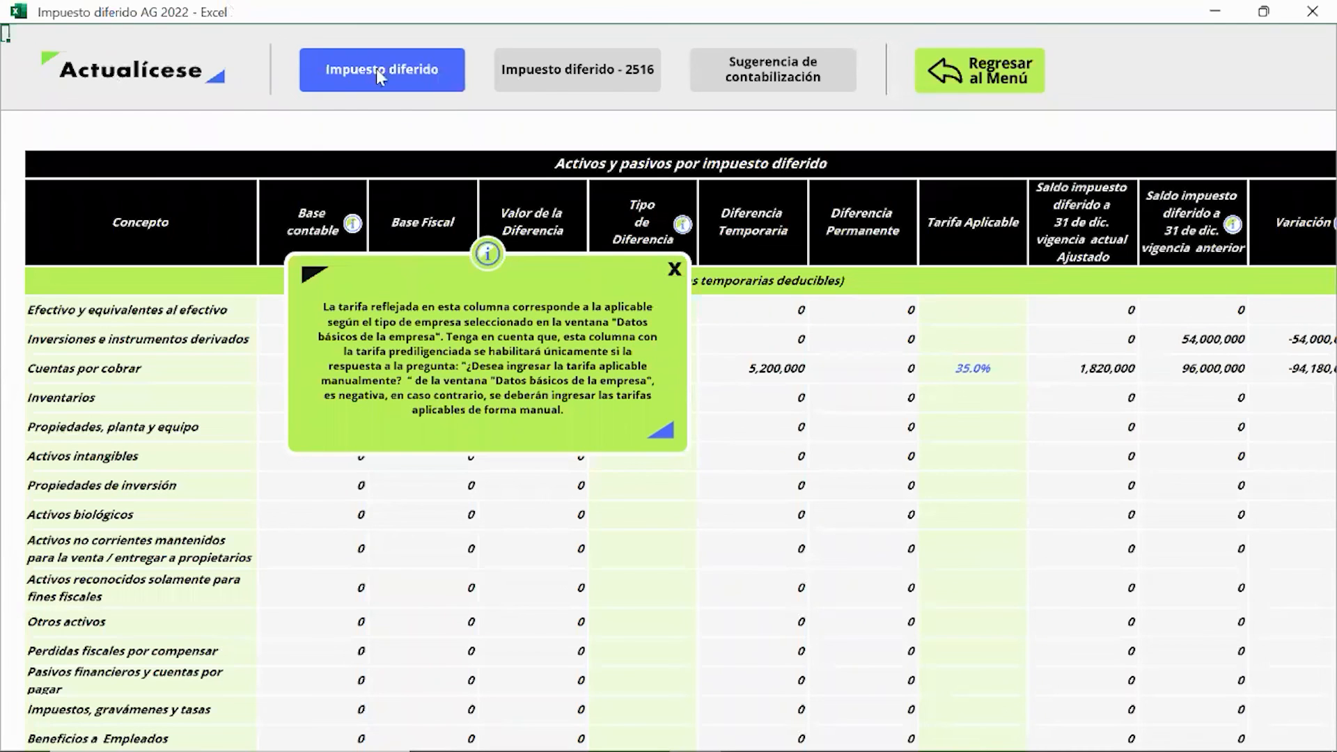
left_click(822, 72)
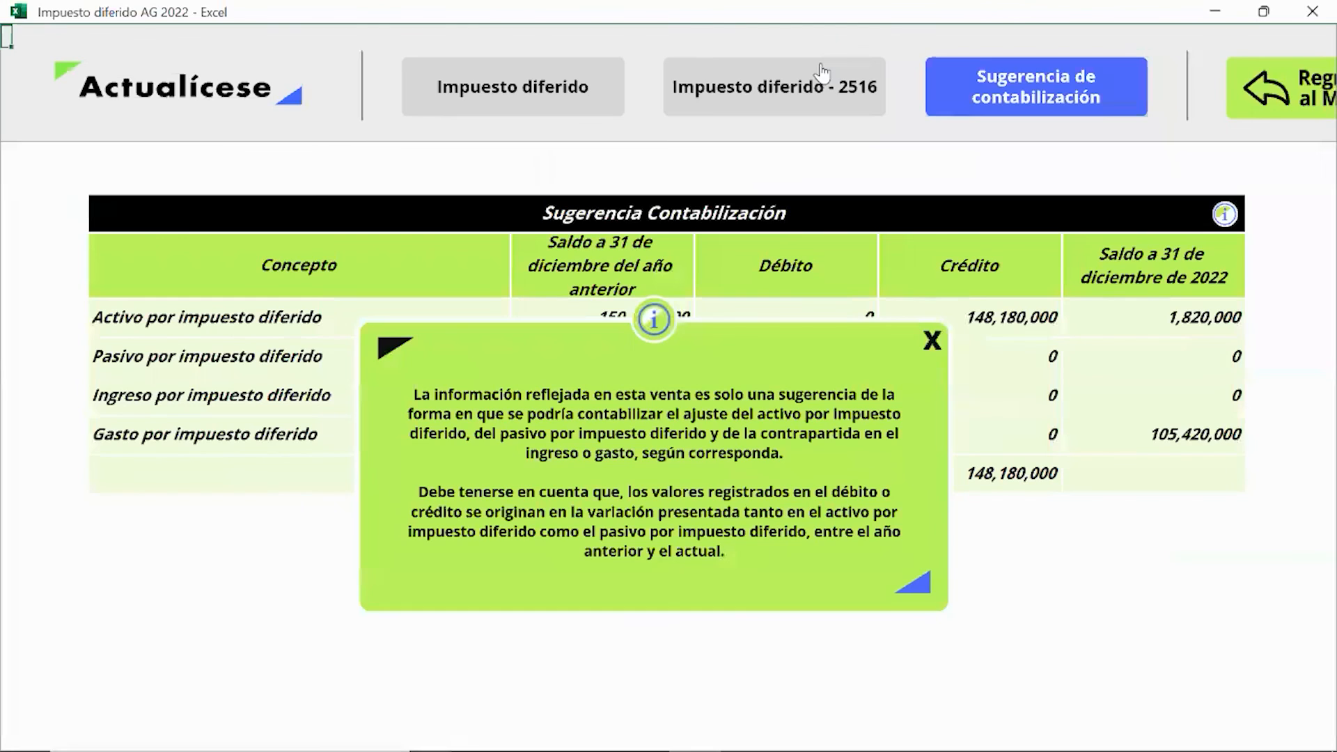
left_click(932, 345)
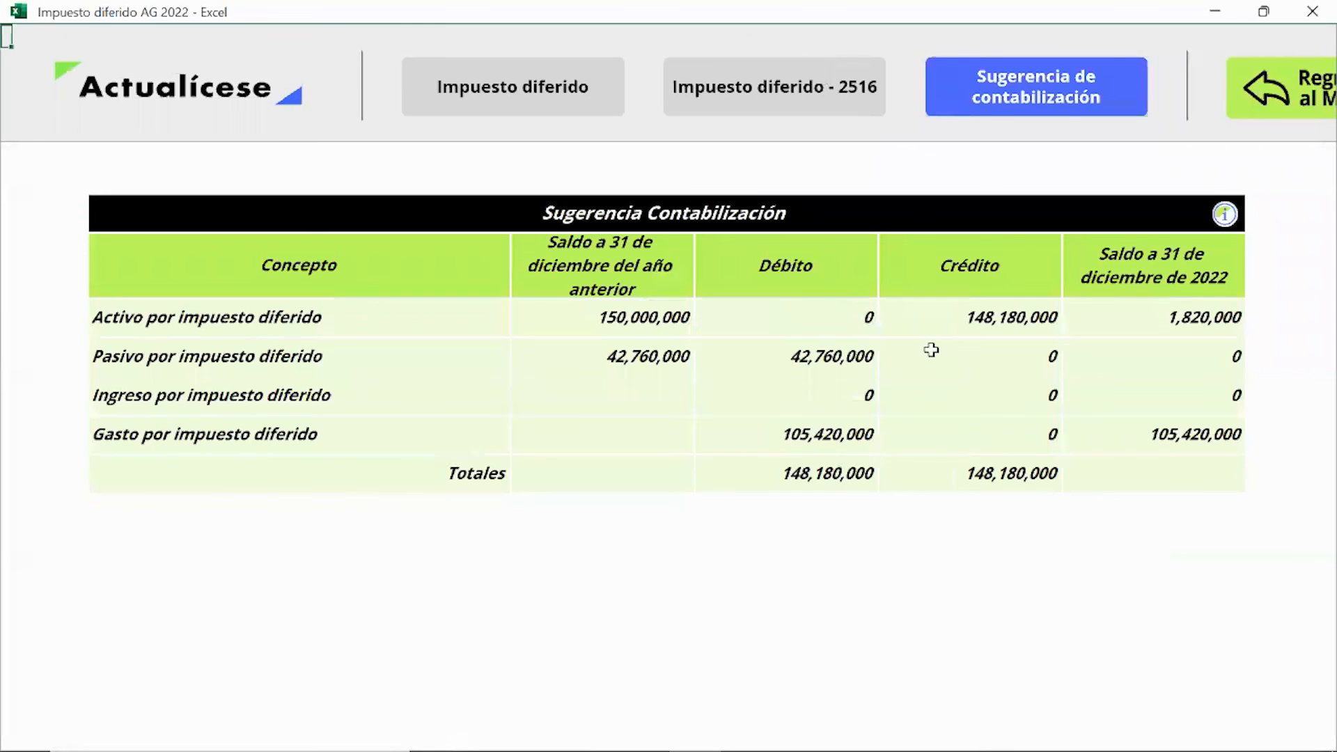